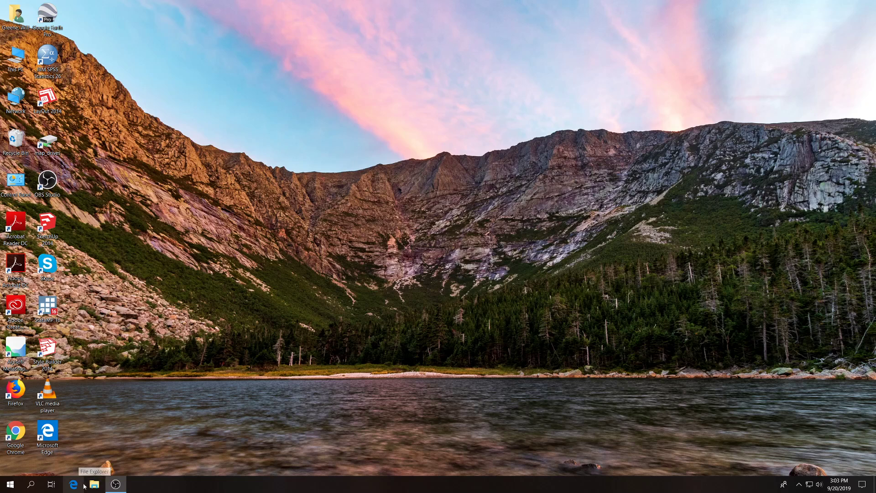
Copy the Lab01 folder from the GEOG310 folder on GIS Home Folder (W:) into the local Documents folder.
{"action": "left_click", "coordinate": [98, 487]}
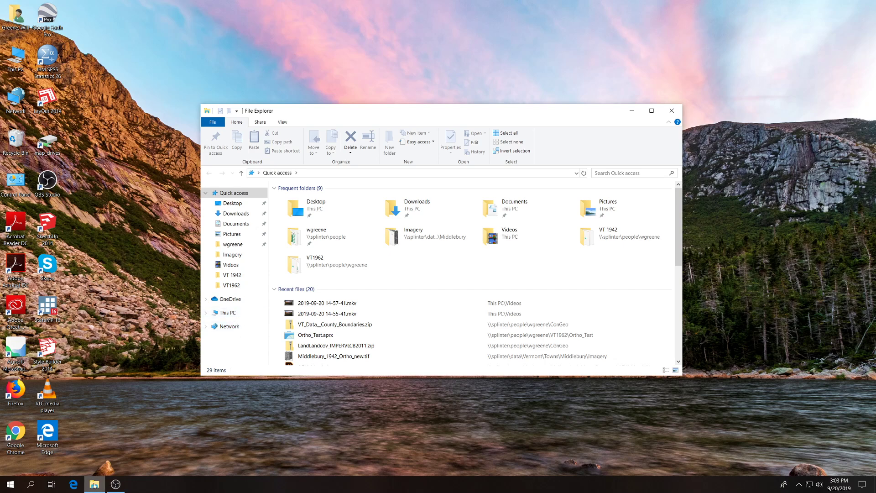
{"action": "left_click", "coordinate": [230, 313]}
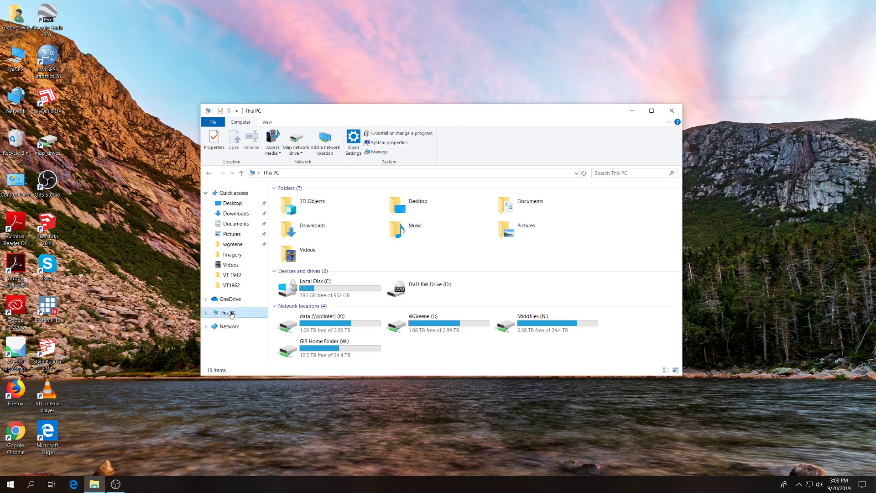
{"action": "double_click", "coordinate": [324, 350]}
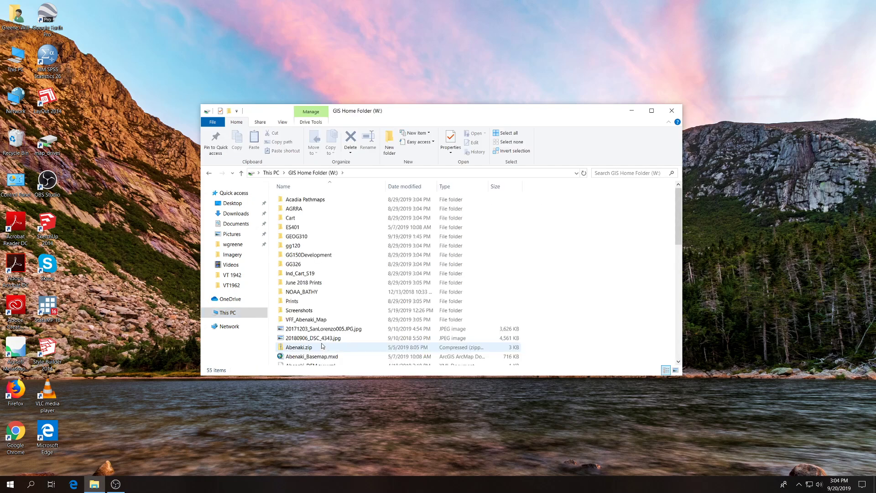
{"action": "double_click", "coordinate": [301, 237]}
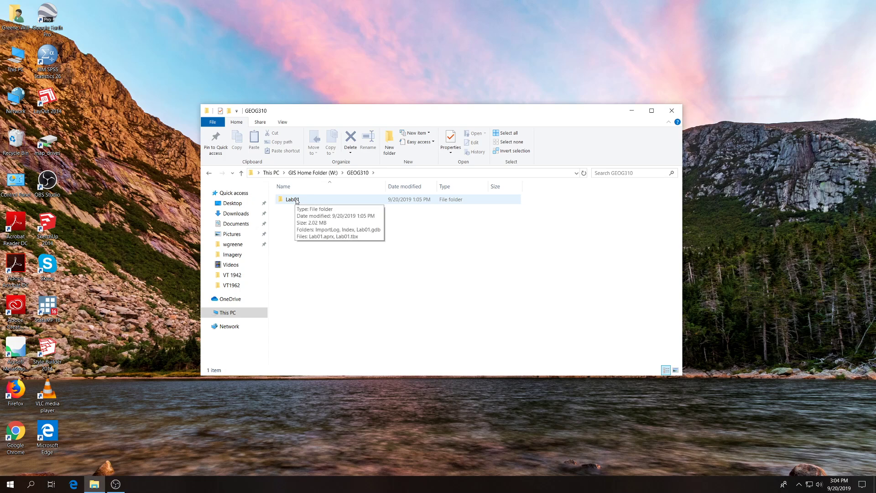
{"action": "left_click_drag", "start_coordinate": [296, 200], "coordinate": [233, 227]}
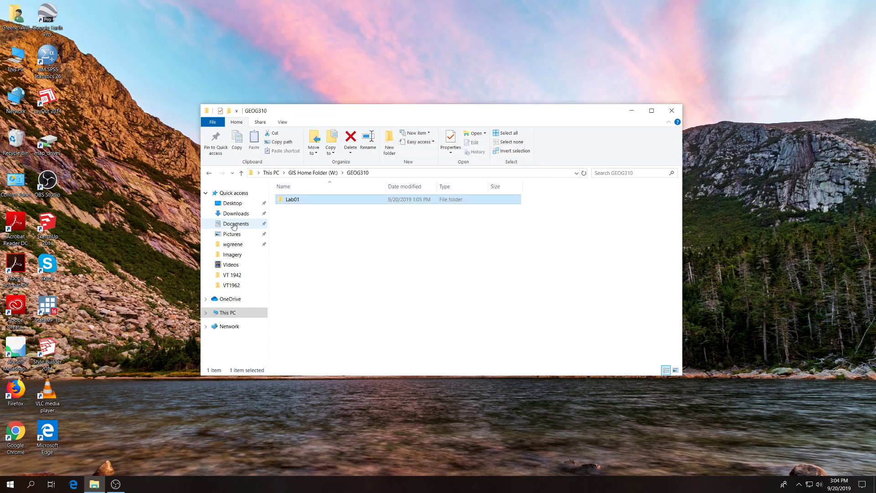
Open the Lab01.aprx project from the Lab01 copy in Documents, switching to ArcGIS Pro.
{"action": "left_click", "coordinate": [233, 226]}
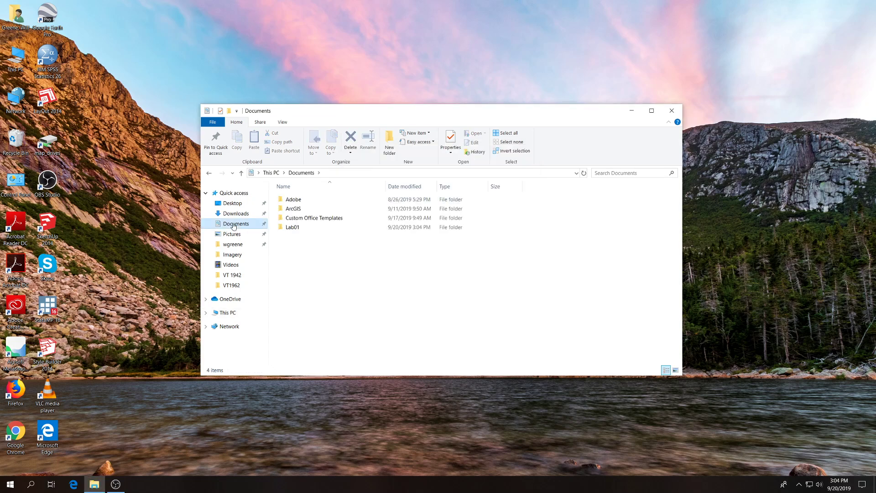
{"action": "double_click", "coordinate": [294, 230]}
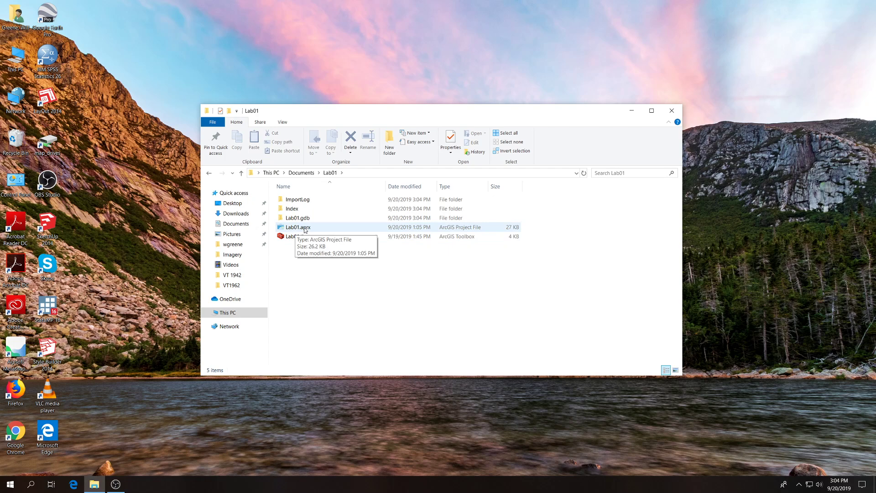
{"action": "double_click", "coordinate": [305, 229]}
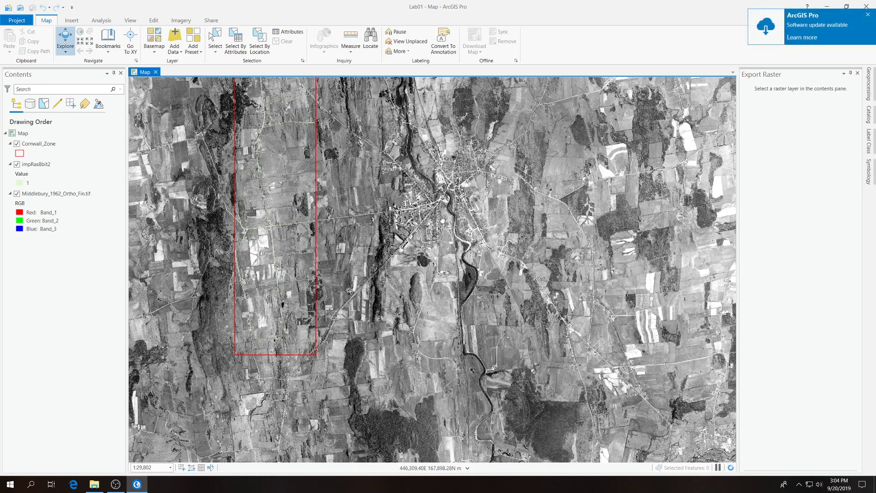
Examine the contents of the Lab01.gdb geodatabase under the project's Lab01 folder in the catalog.
{"action": "left_click_drag", "start_coordinate": [442, 219], "coordinate": [422, 249]}
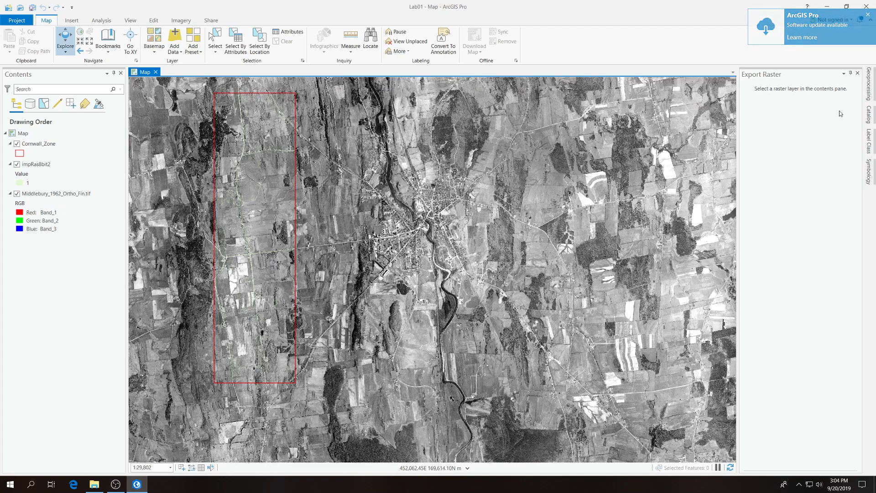
{"action": "left_click", "coordinate": [869, 114]}
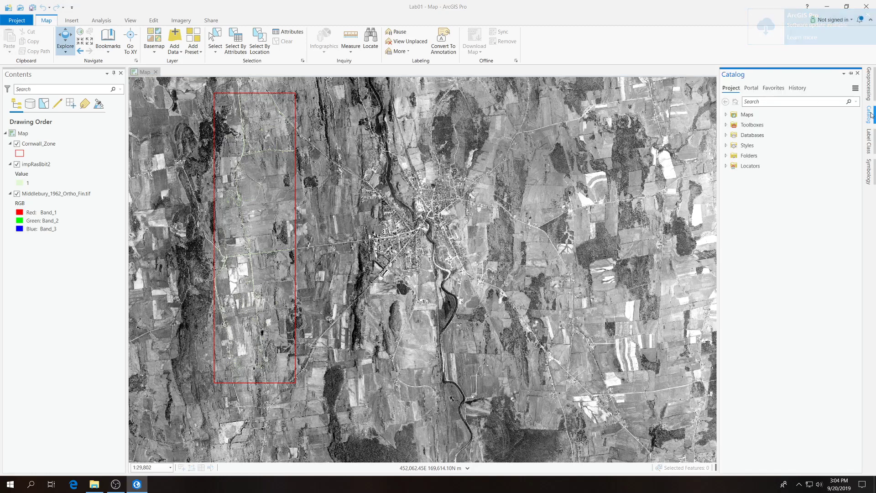
{"action": "left_click", "coordinate": [726, 155]}
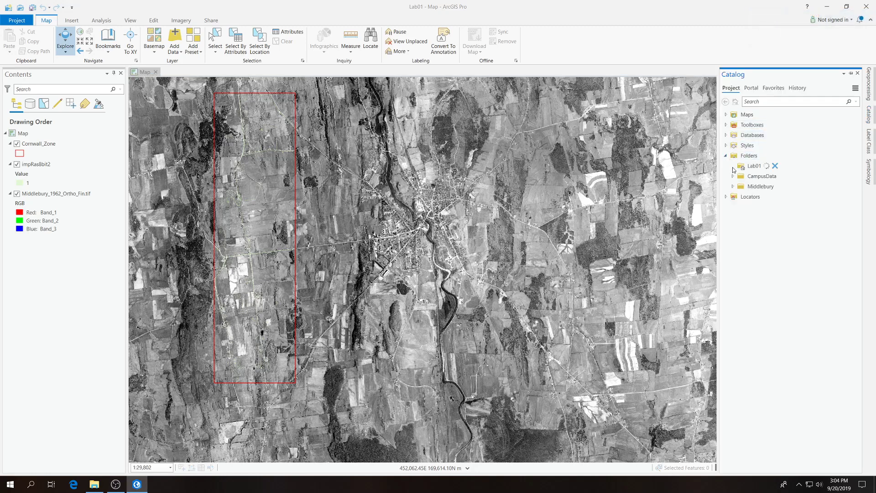
{"action": "left_click", "coordinate": [733, 166]}
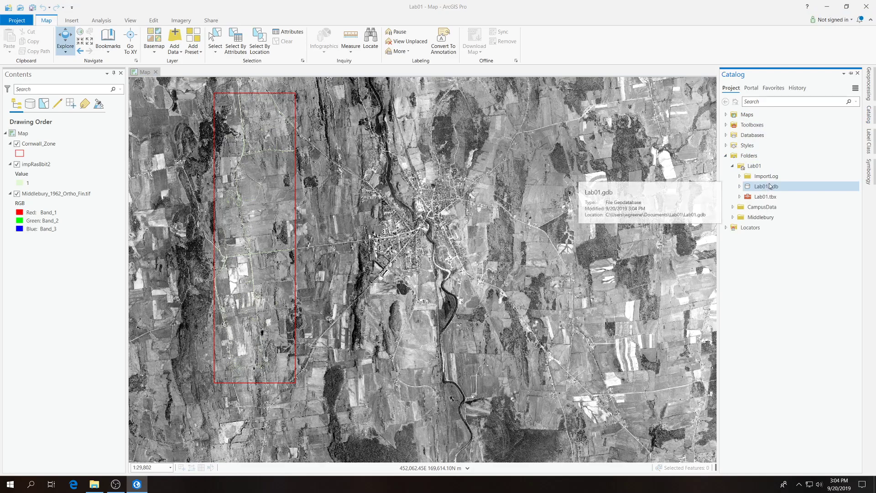
{"action": "left_click", "coordinate": [740, 187]}
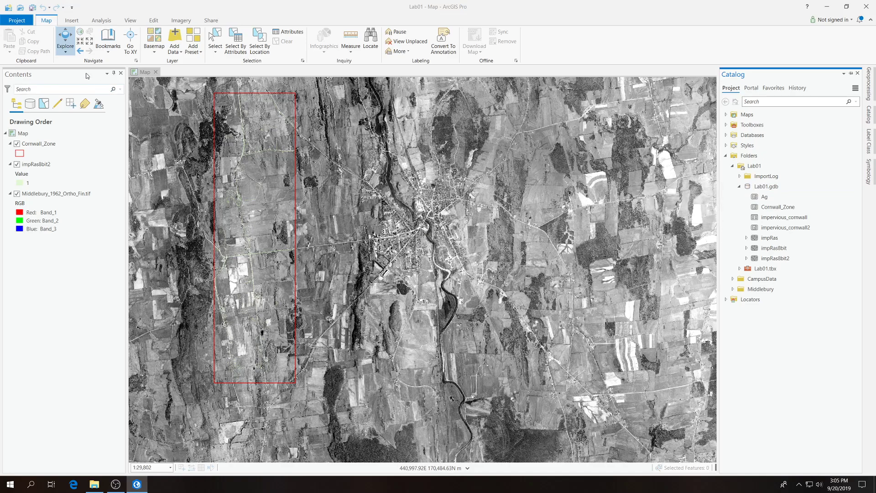
Check the licensing configuration for the Image Analyst and Spatial Analyst extensions, accept it and return to the map.
{"action": "left_click", "coordinate": [25, 21]}
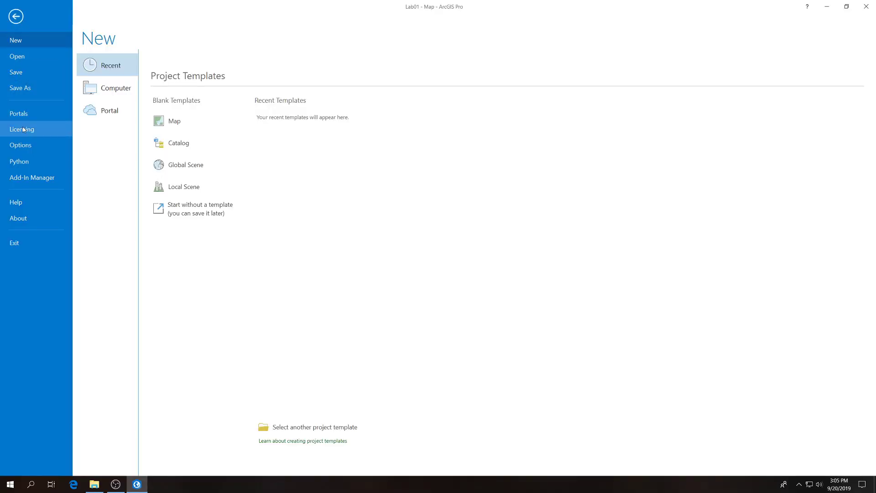
{"action": "left_click", "coordinate": [23, 131]}
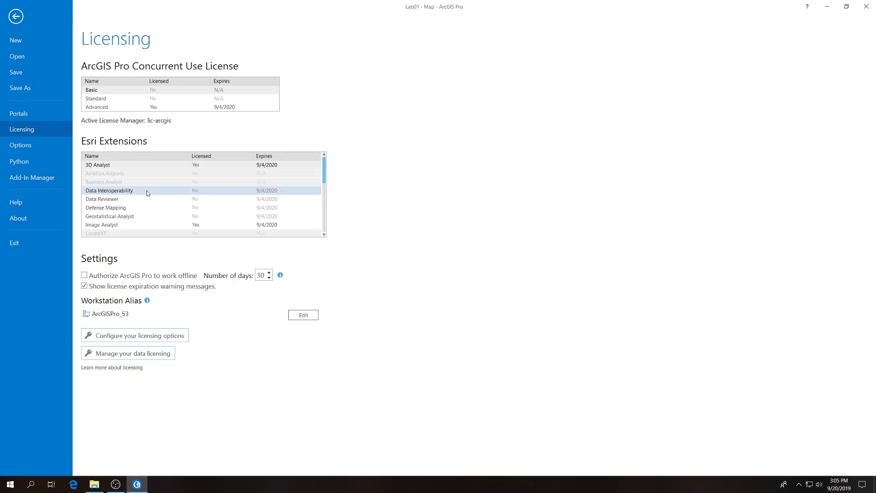
{"action": "left_click", "coordinate": [137, 338]}
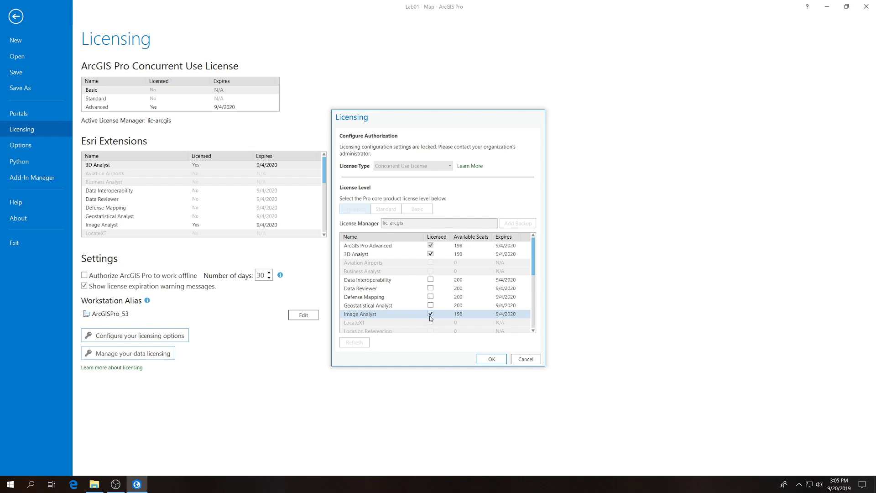
{"action": "scroll", "coordinate": [446, 302], "scroll_direction": "down", "scroll_amount": 4}
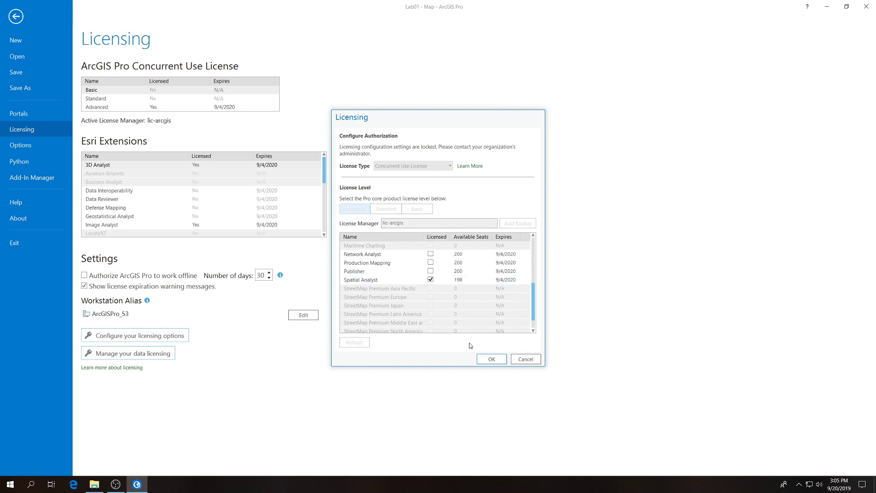
{"action": "left_click", "coordinate": [485, 361]}
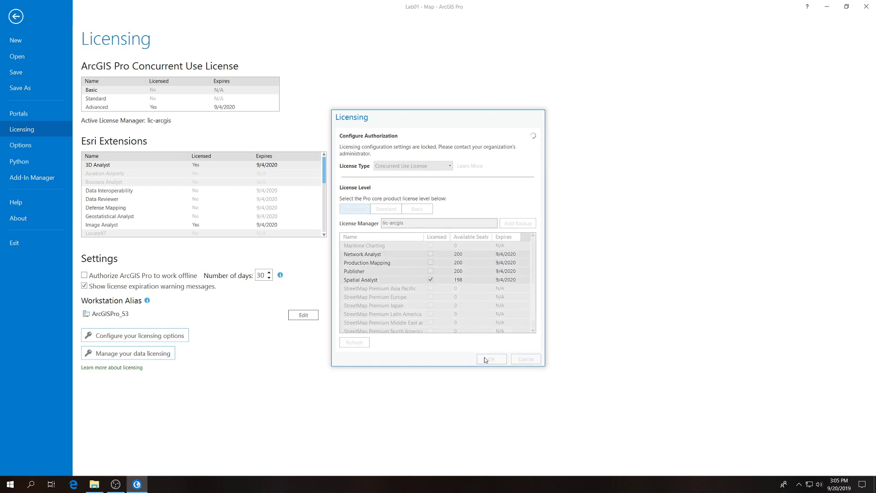
{"action": "left_click", "coordinate": [16, 16]}
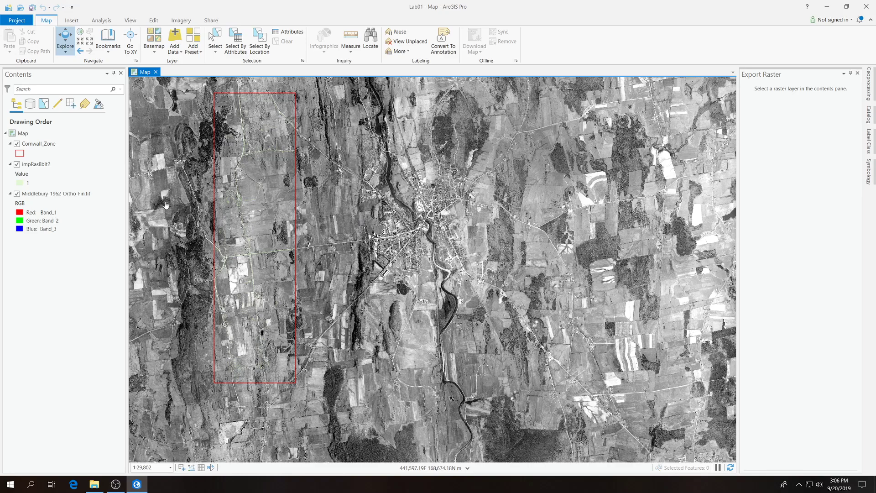
Remove the impRas8bit2 layer from the map and bring up the project catalog.
{"action": "left_click", "coordinate": [60, 165]}
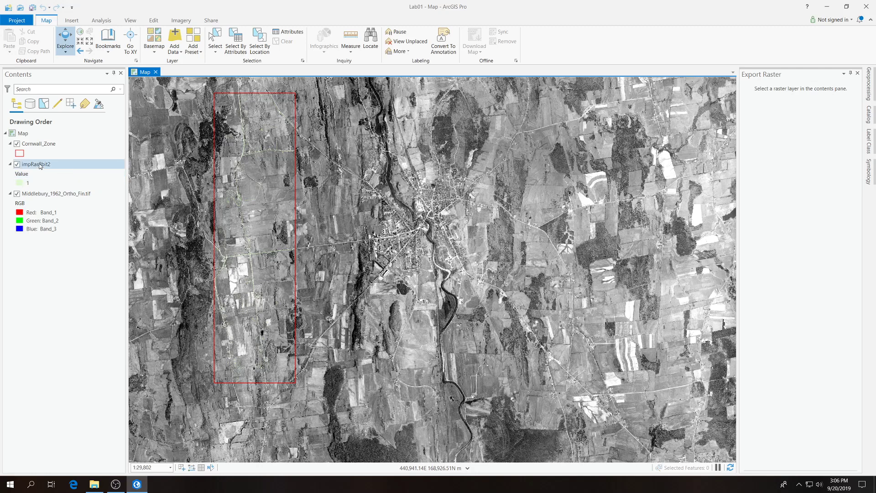
{"action": "right_click", "coordinate": [40, 166]}
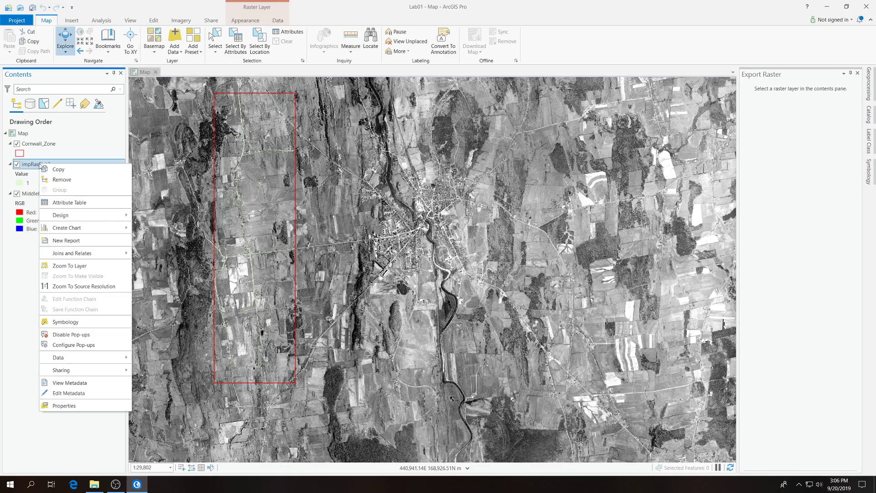
{"action": "left_click", "coordinate": [58, 179]}
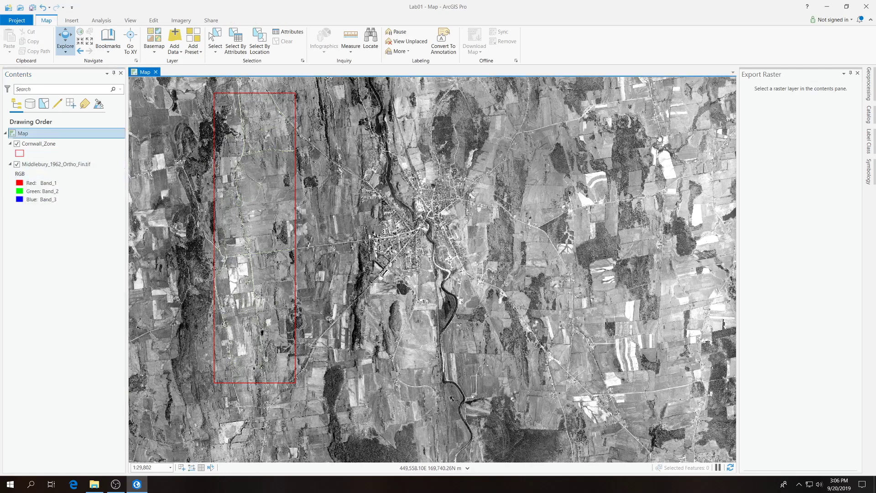
{"action": "left_click", "coordinate": [870, 118]}
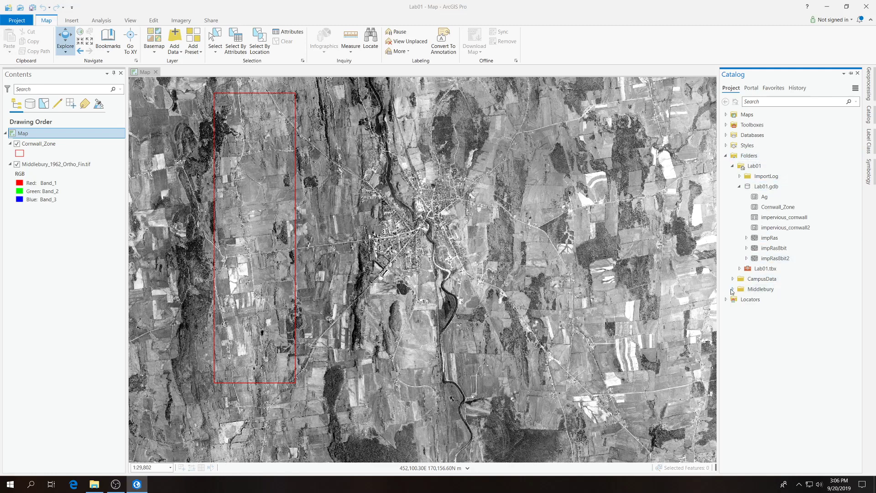
{"action": "right_click", "coordinate": [754, 156]}
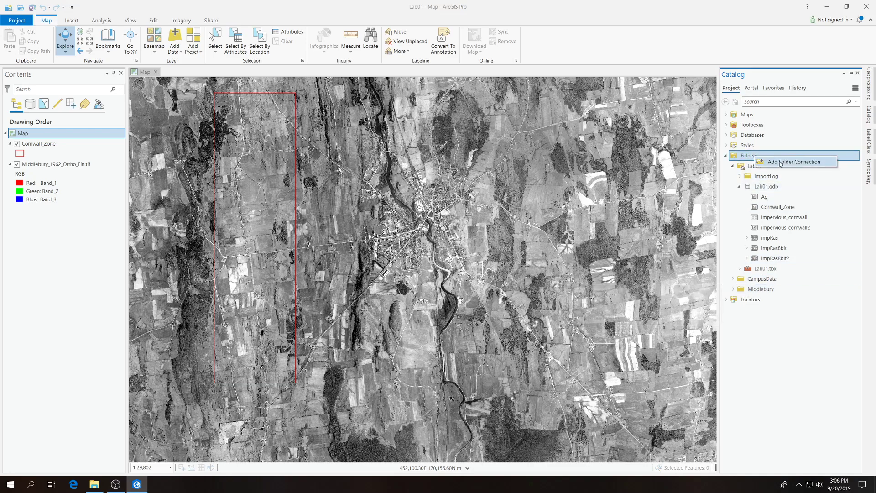
{"action": "left_click", "coordinate": [794, 161]}
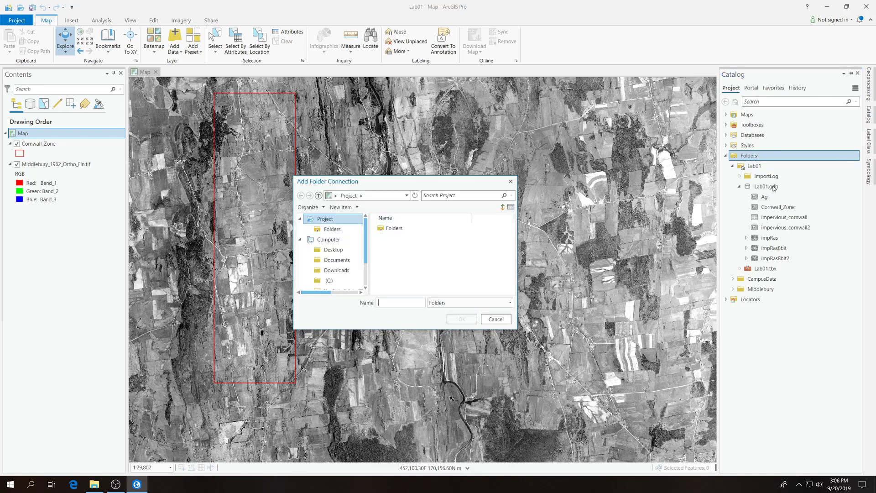
{"action": "left_click", "coordinate": [381, 194]}
{"action": "type", "text": "\\\\splinter\\data"}
{"action": "key", "text": "Return"}
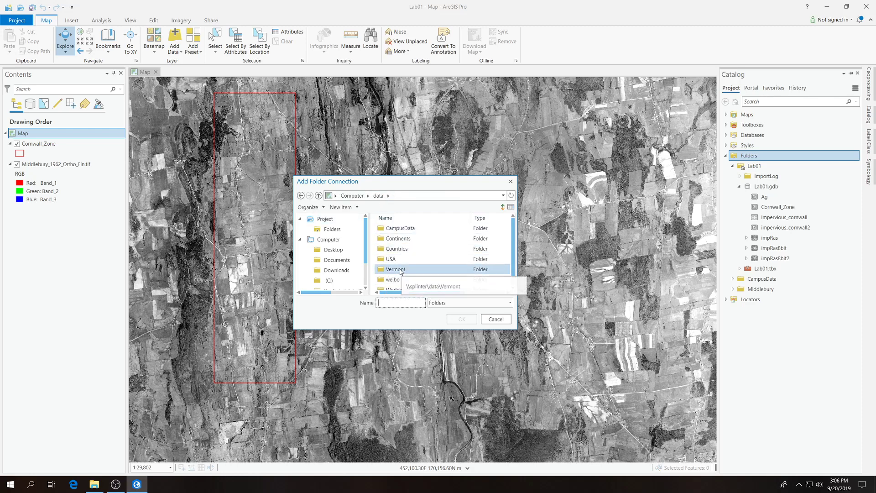
{"action": "double_click", "coordinate": [397, 270]}
{"action": "double_click", "coordinate": [395, 269]}
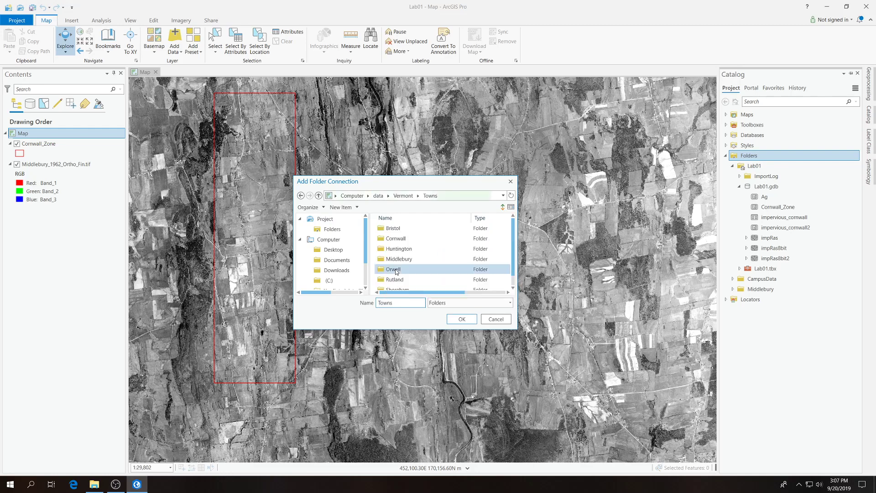
{"action": "left_click", "coordinate": [403, 260]}
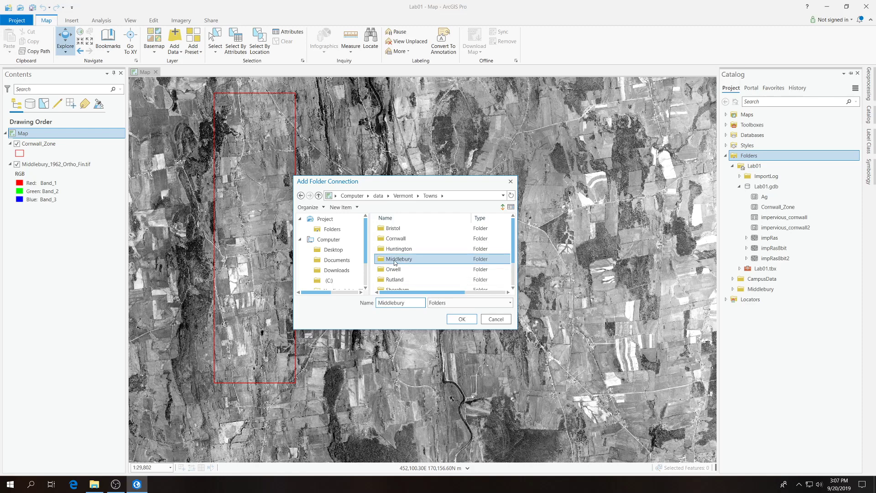
{"action": "left_click", "coordinate": [502, 320]}
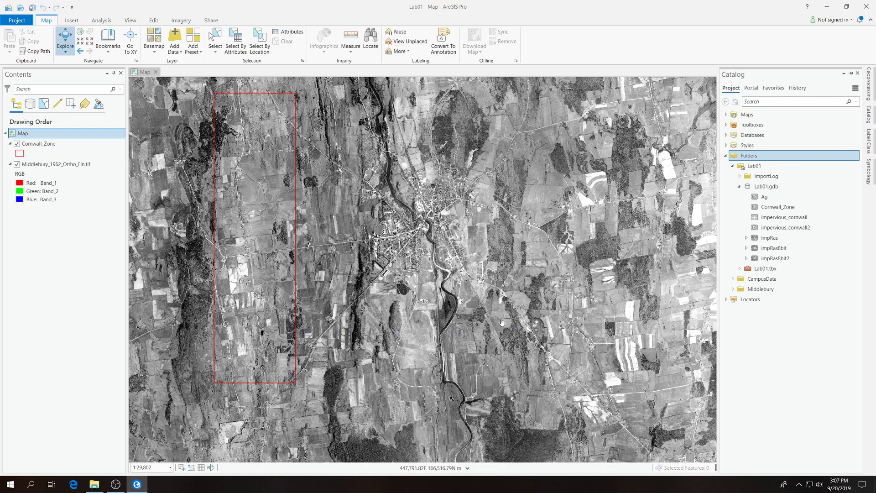
Add the impervious_raster.lyrx layer from the LandCover folder of the Middlebury connection to the map.
{"action": "left_click", "coordinate": [734, 290]}
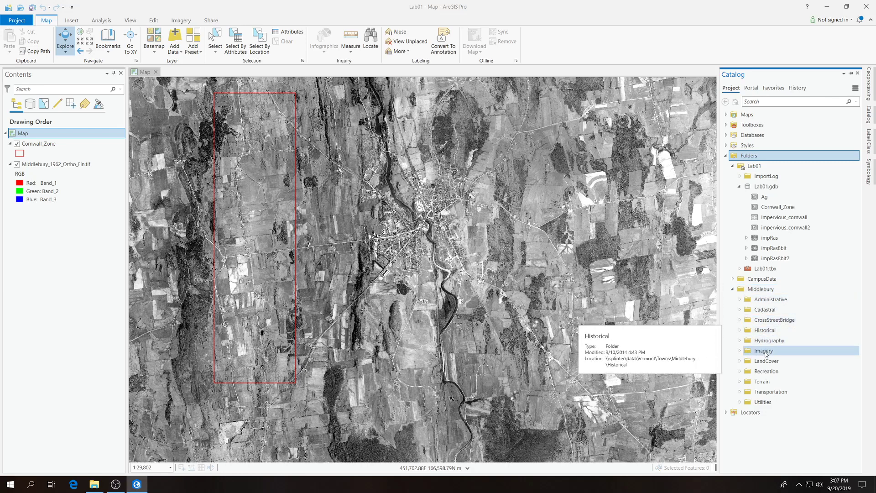
{"action": "left_click", "coordinate": [741, 363]}
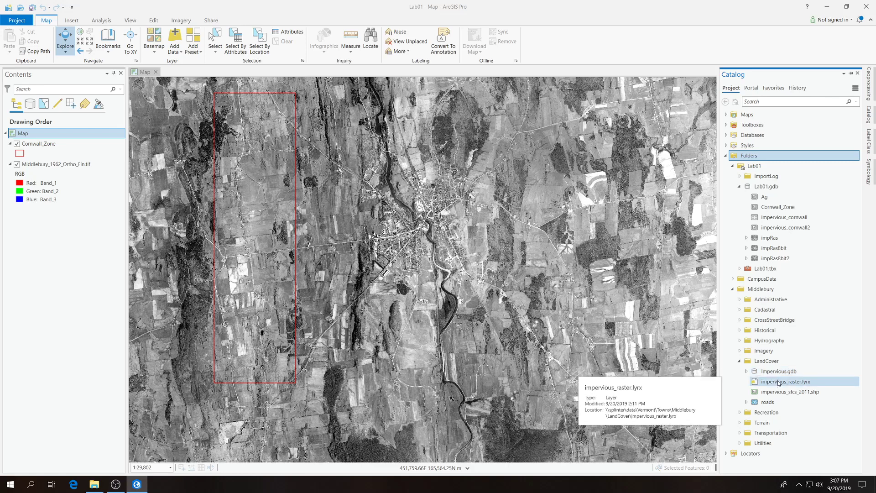
{"action": "left_click_drag", "start_coordinate": [778, 383], "coordinate": [442, 299]}
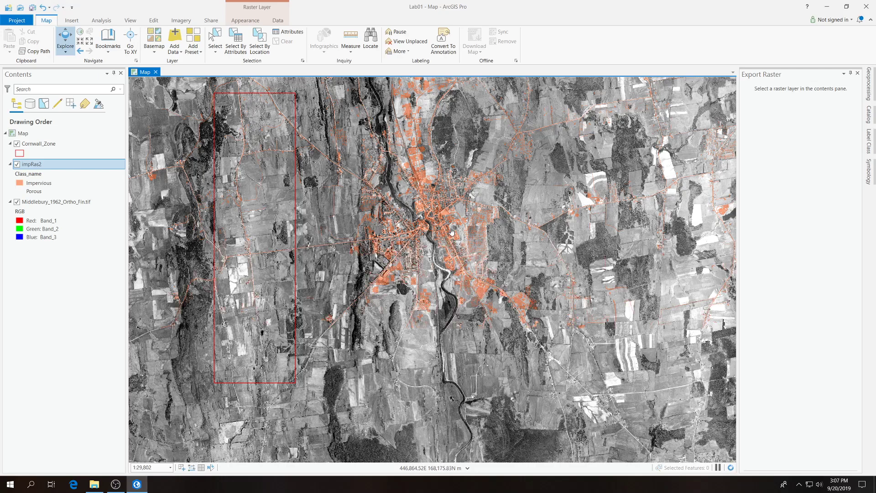
{"action": "scroll", "coordinate": [451, 231], "scroll_direction": "up", "scroll_amount": 6}
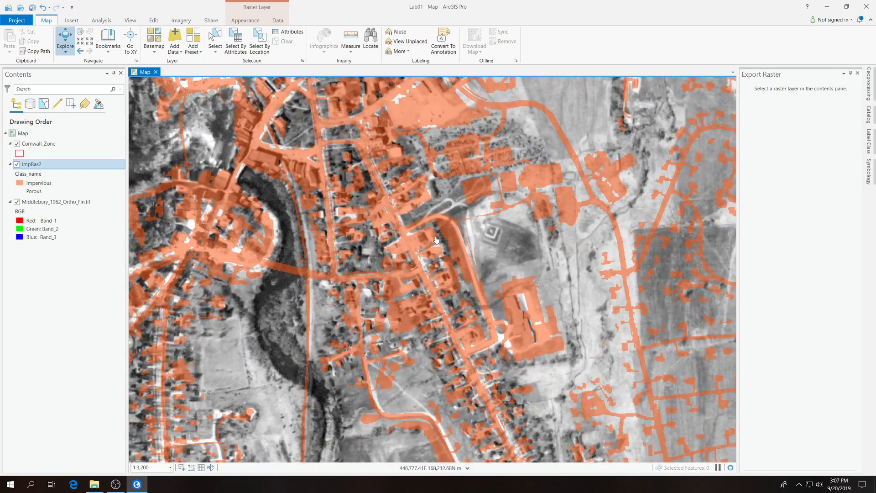
{"action": "scroll", "coordinate": [407, 233], "scroll_direction": "up", "scroll_amount": 3}
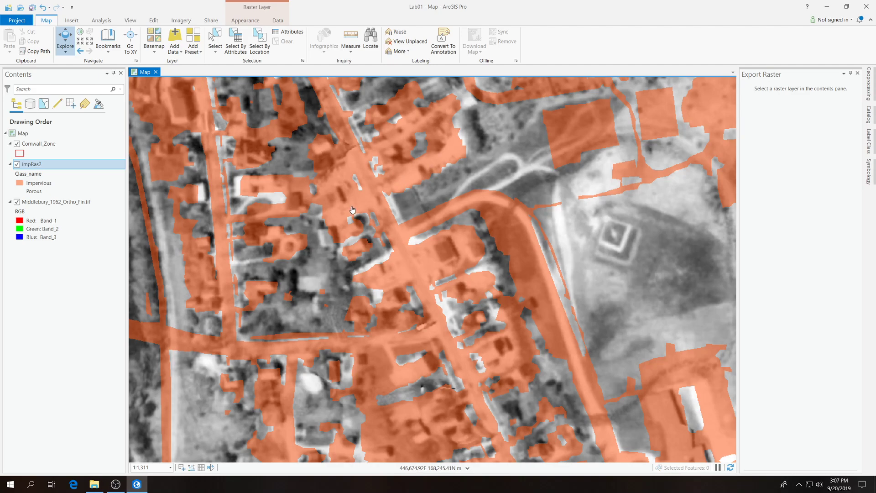
{"action": "scroll", "coordinate": [358, 243], "scroll_direction": "down", "scroll_amount": 5}
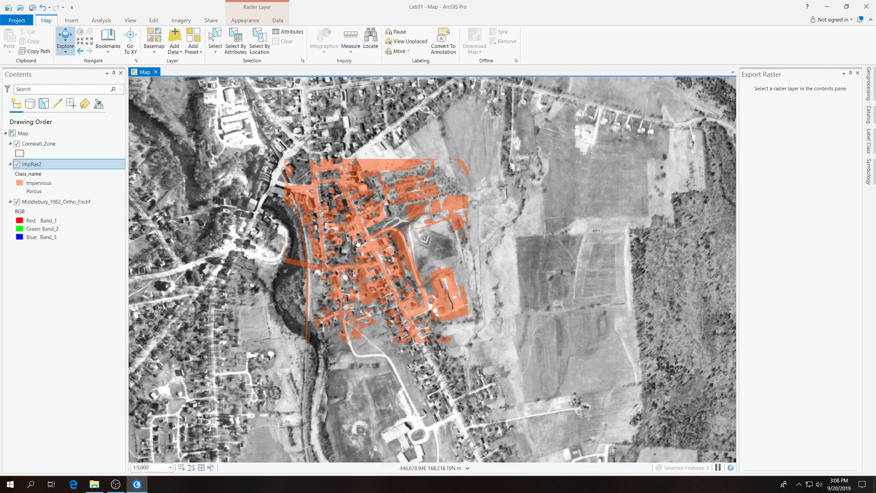
Add Middlebury_Zones_fin.shp from the Administrative folder of the Middlebury connection to the map.
{"action": "scroll", "coordinate": [359, 242], "scroll_direction": "down", "scroll_amount": 1}
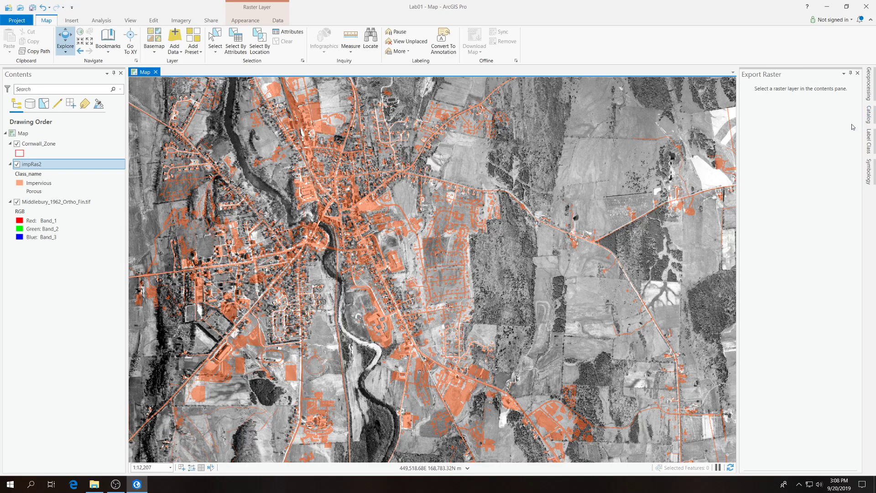
{"action": "left_click", "coordinate": [869, 114]}
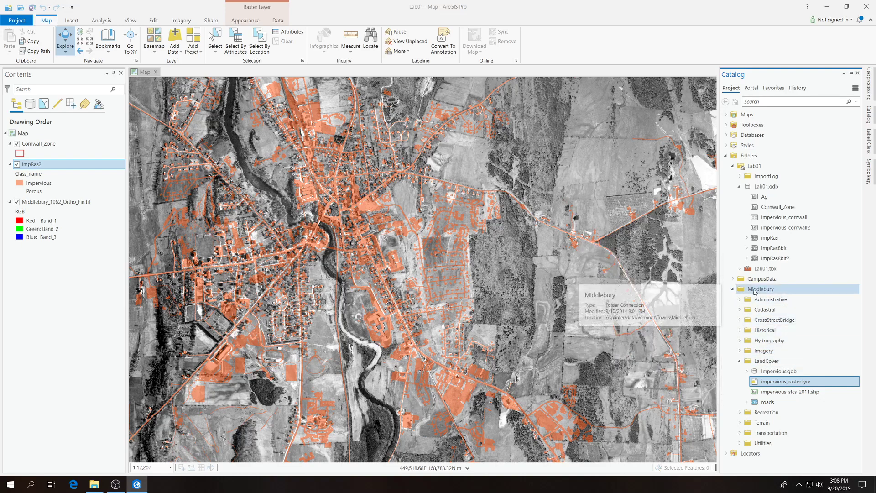
{"action": "left_click", "coordinate": [740, 300]}
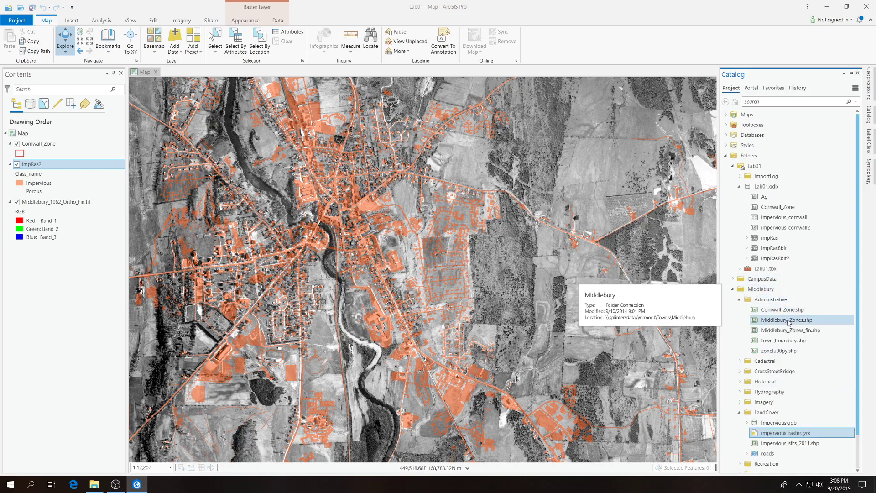
{"action": "left_click_drag", "start_coordinate": [795, 332], "coordinate": [591, 327]}
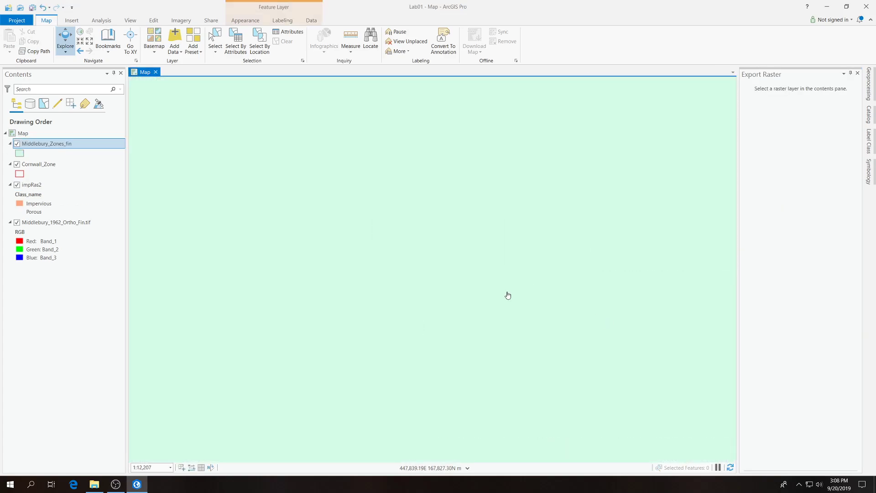
Export only the northwestern zone of Middlebury_Zones_fin to Lab01.gdb as feature class zone1, and remove the Middlebury_Zones_fin layer.
{"action": "scroll", "coordinate": [505, 296], "scroll_direction": "down", "scroll_amount": 5}
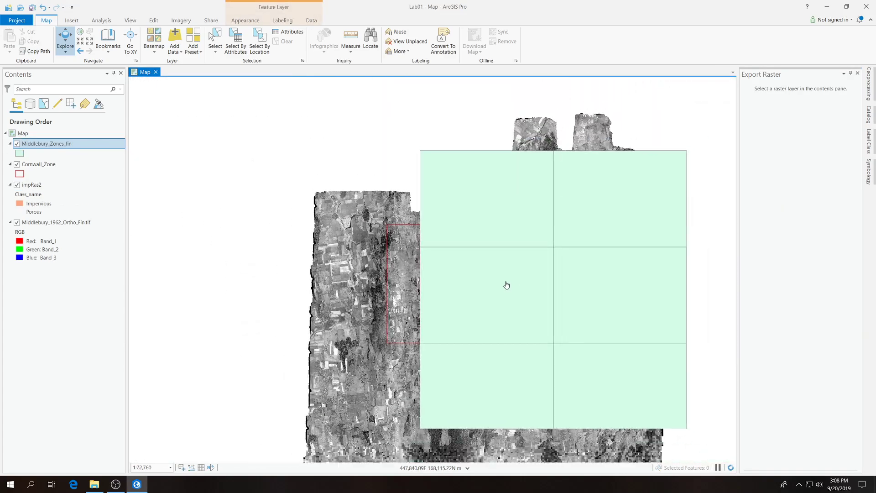
{"action": "left_click_drag", "start_coordinate": [538, 296], "coordinate": [432, 278]}
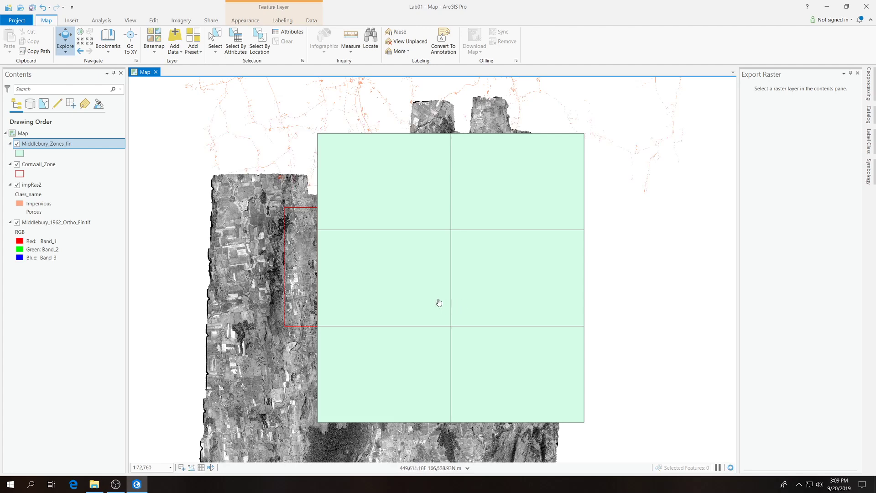
{"action": "left_click", "coordinate": [215, 37]}
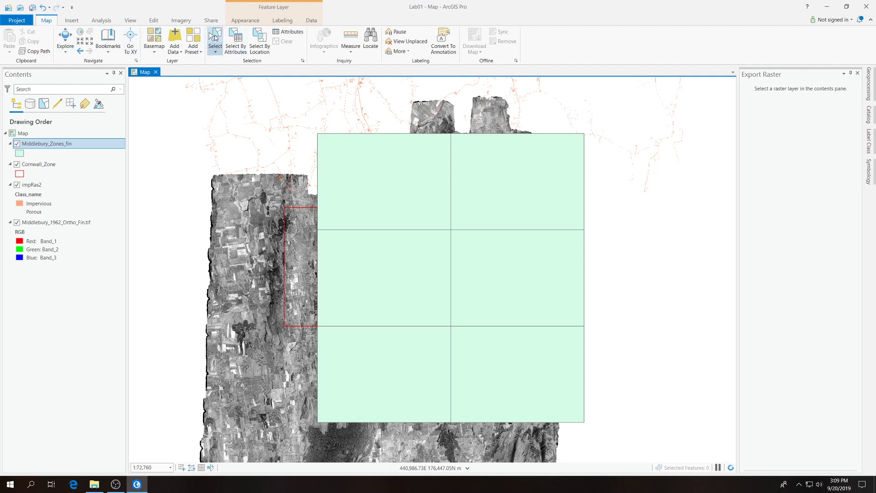
{"action": "left_click", "coordinate": [400, 215]}
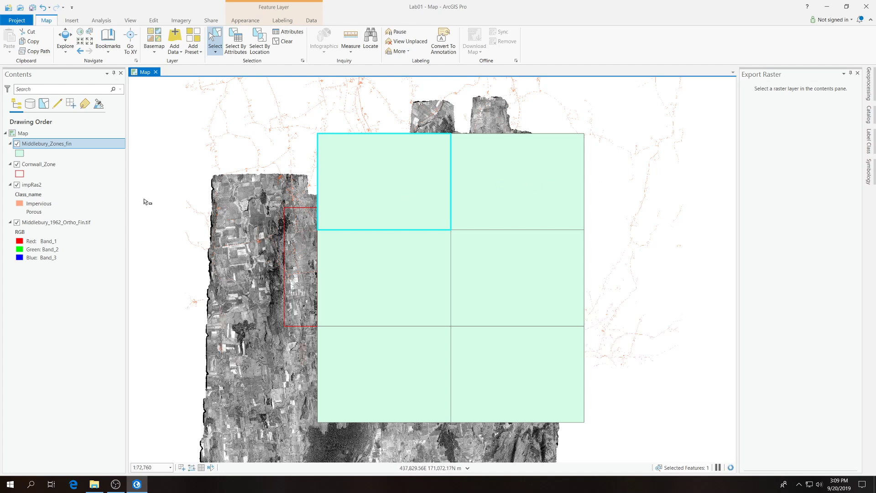
{"action": "right_click", "coordinate": [60, 146]}
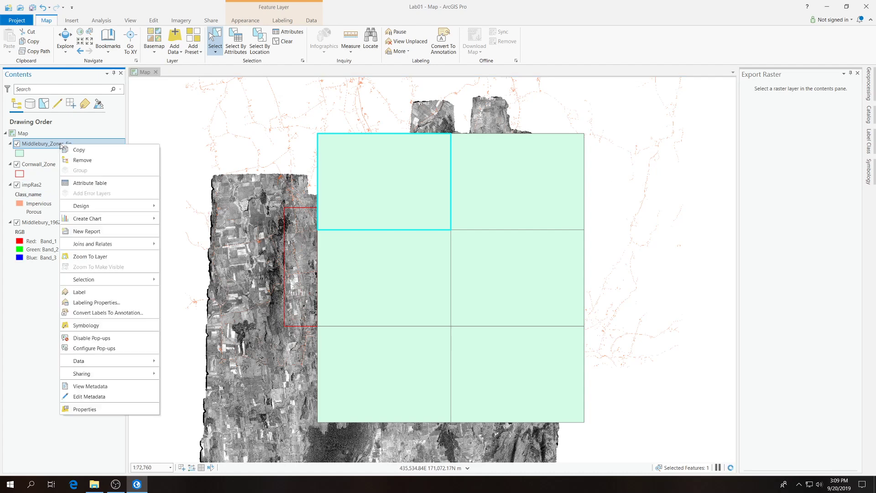
{"action": "left_click", "coordinate": [115, 363]}
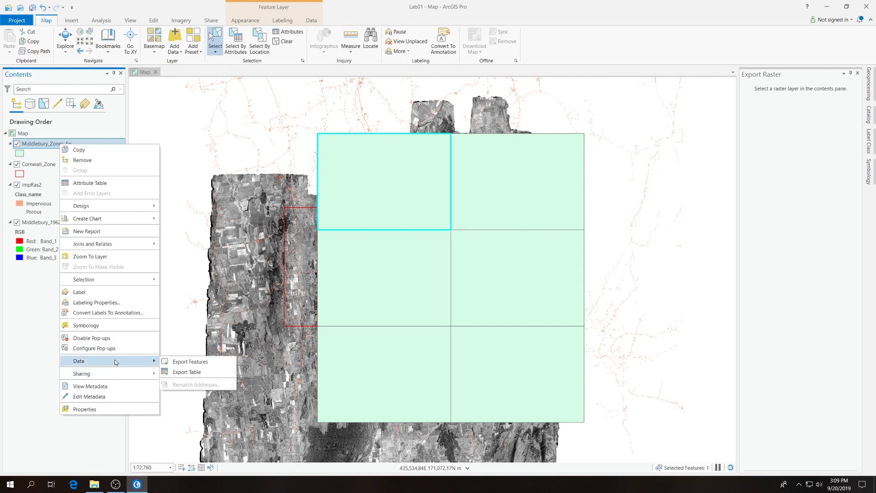
{"action": "left_click", "coordinate": [185, 362]}
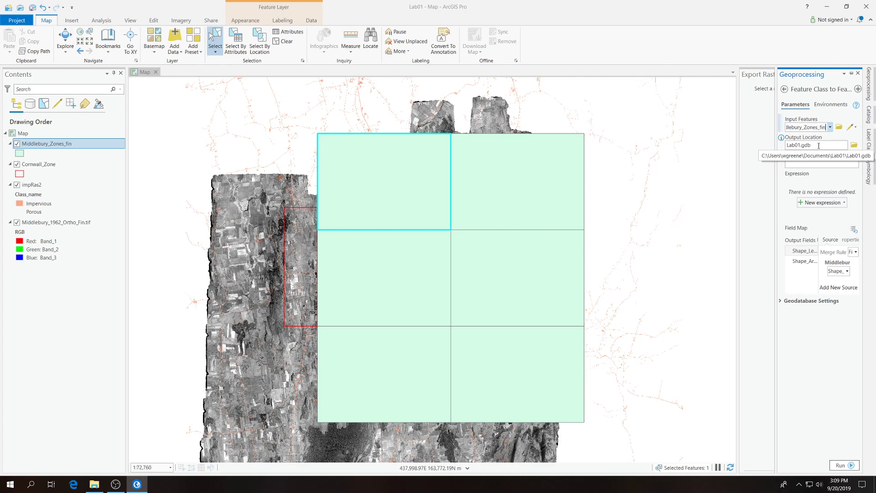
{"action": "left_click", "coordinate": [815, 164]}
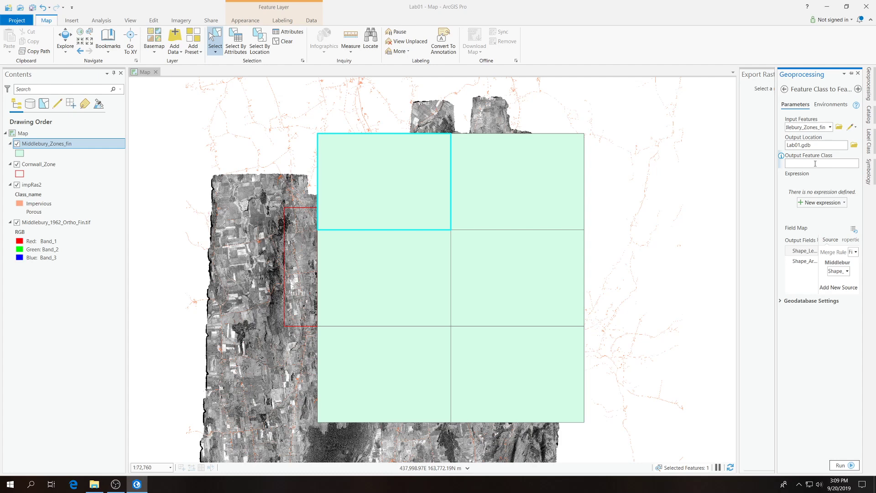
{"action": "type", "text": "one1"}
{"action": "left_click", "coordinate": [837, 461]}
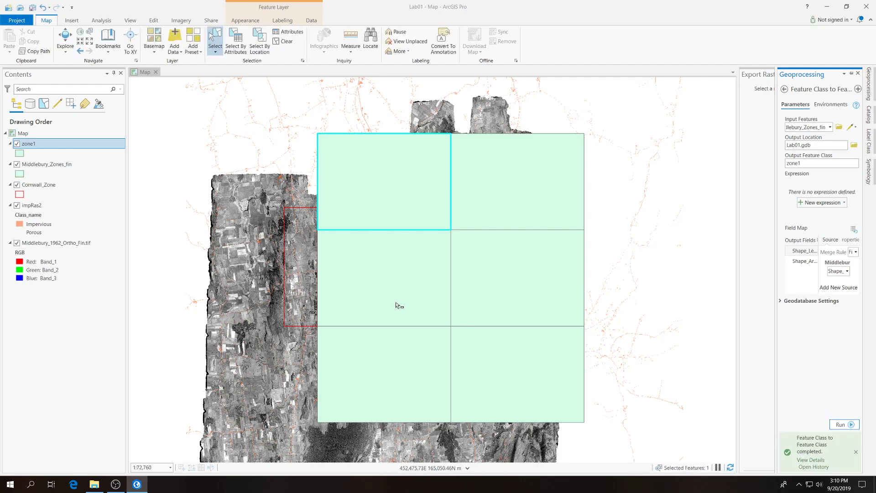
{"action": "right_click", "coordinate": [39, 169]}
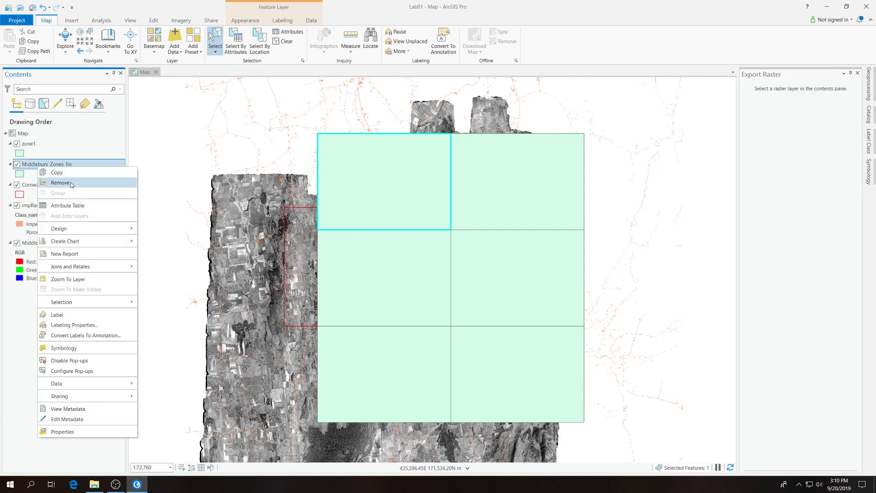
{"action": "left_click", "coordinate": [70, 183]}
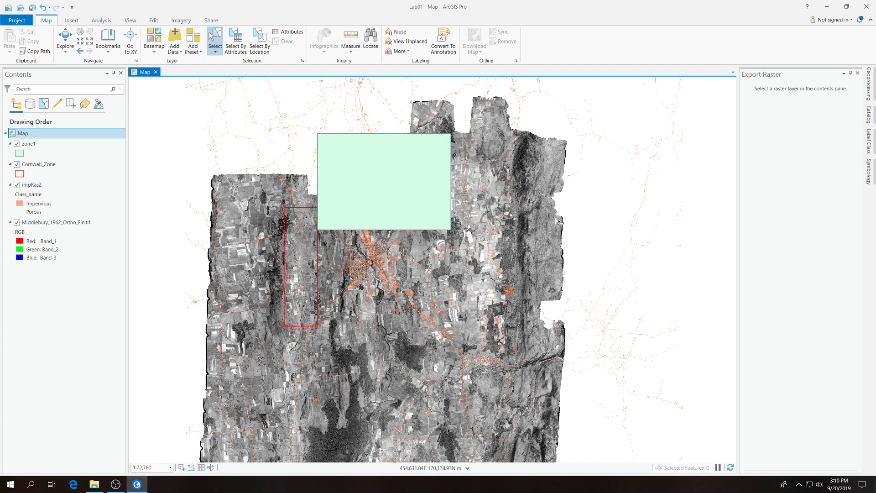
Set up the Clip Raster tool with impRas2 as the input raster and zone1 as the output extent.
{"action": "left_click", "coordinate": [869, 90]}
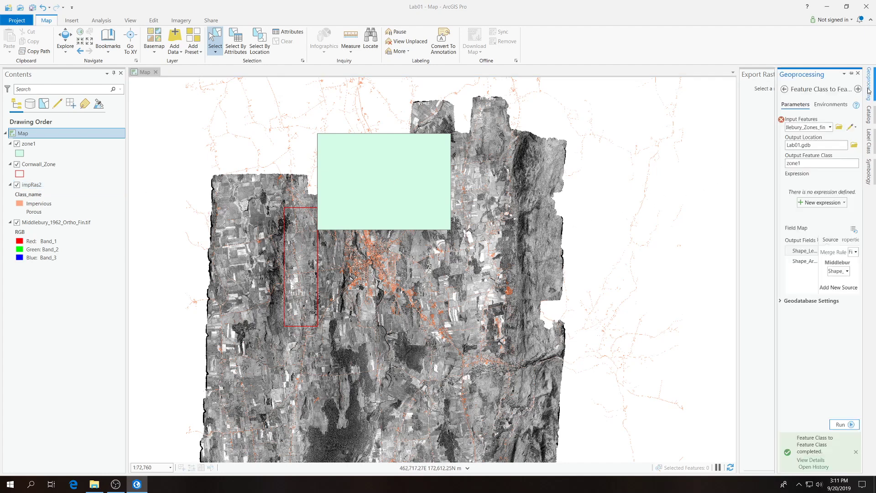
{"action": "left_click", "coordinate": [785, 89]}
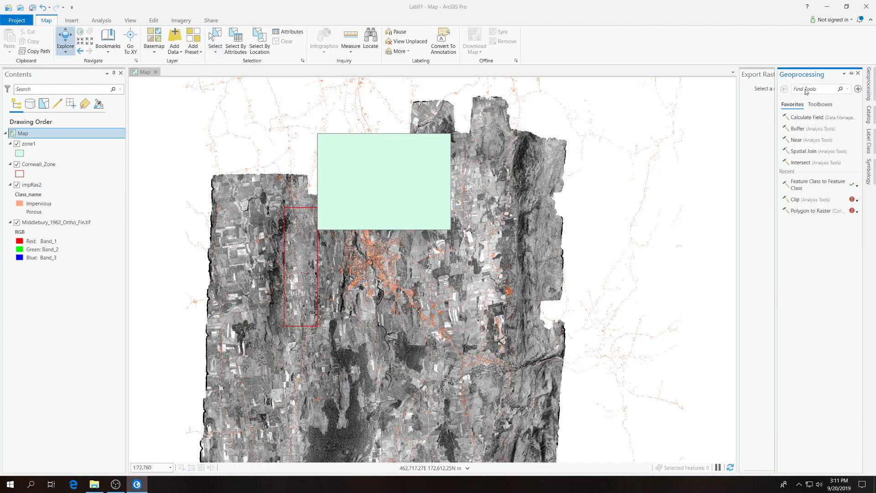
{"action": "type", "text": "clip raster"}
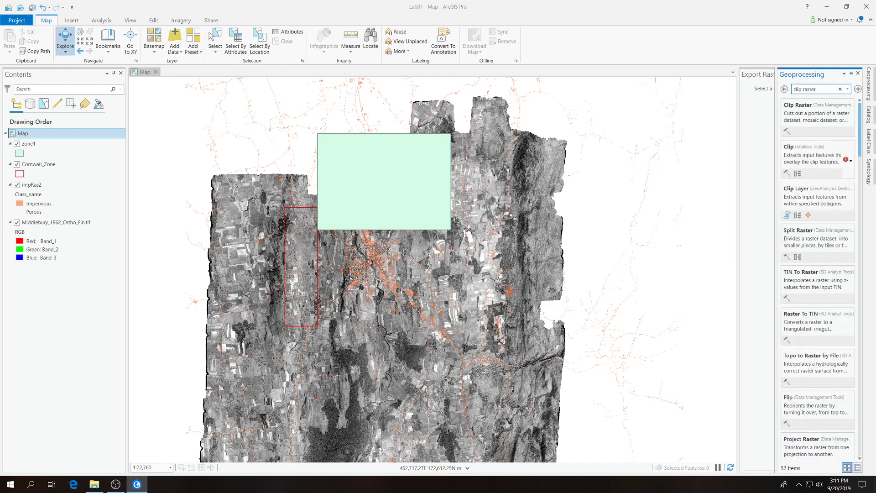
{"action": "left_click", "coordinate": [804, 113]}
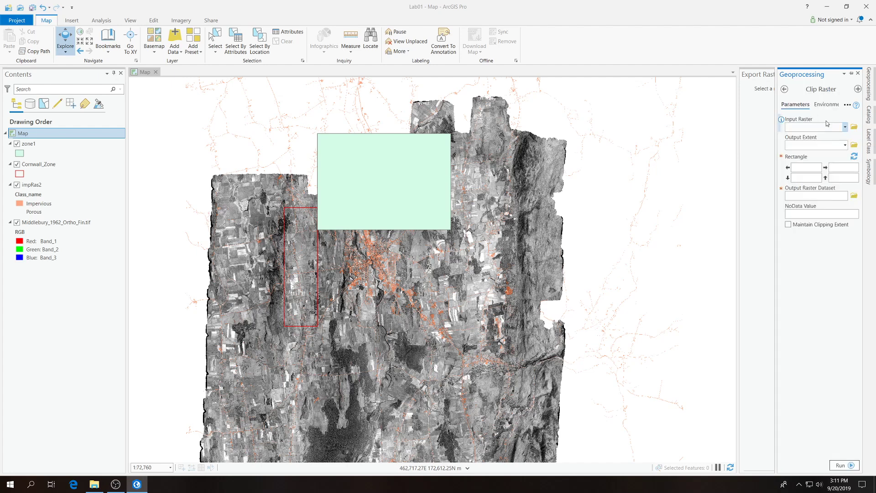
{"action": "left_click", "coordinate": [846, 128]}
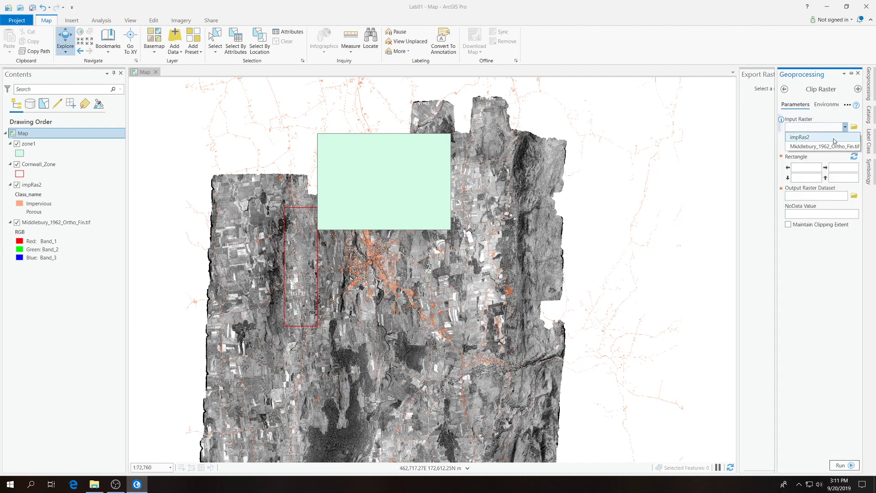
{"action": "left_click", "coordinate": [804, 138]}
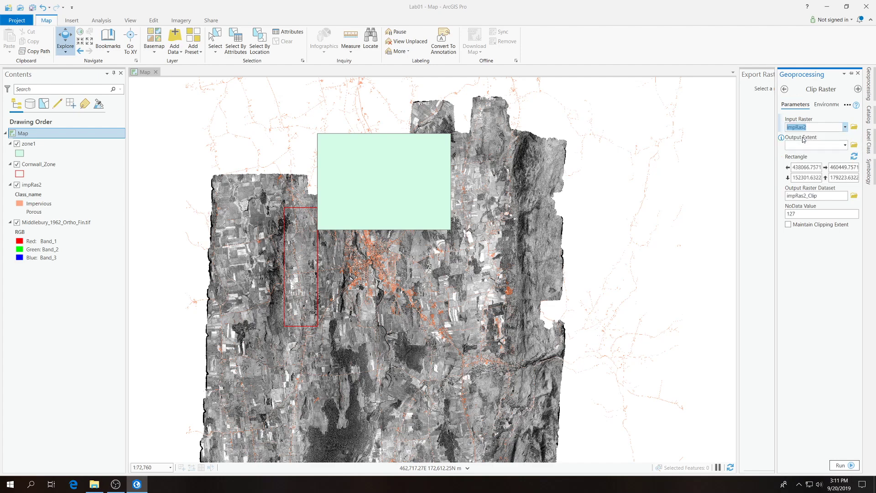
{"action": "left_click", "coordinate": [846, 145]}
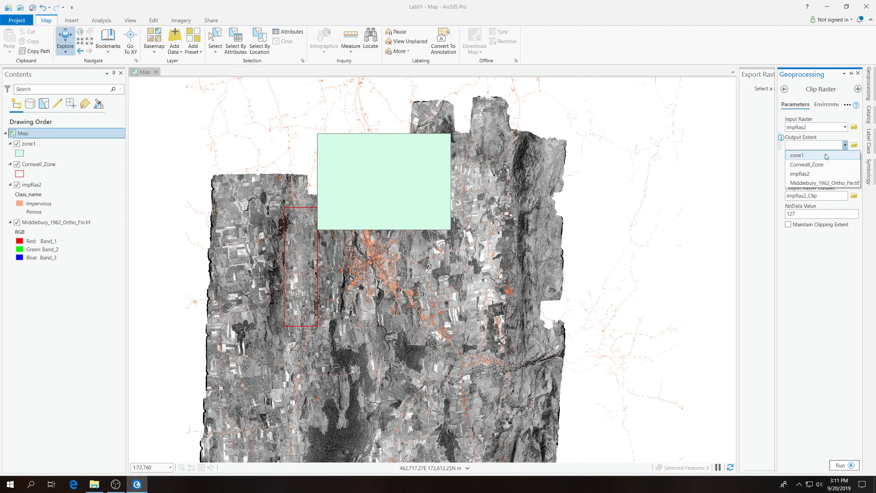
{"action": "left_click", "coordinate": [826, 156]}
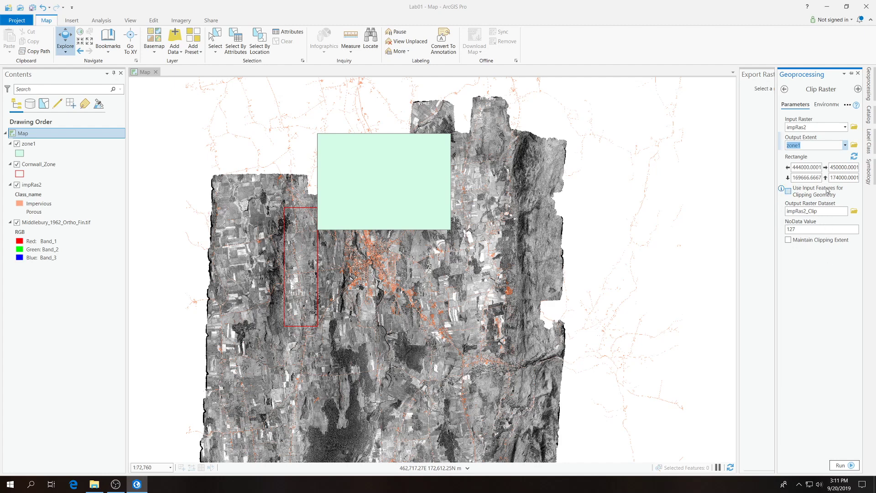
Browse for the output raster dataset's location and check the full path of the Lab01 folder.
{"action": "left_click", "coordinate": [834, 212]}
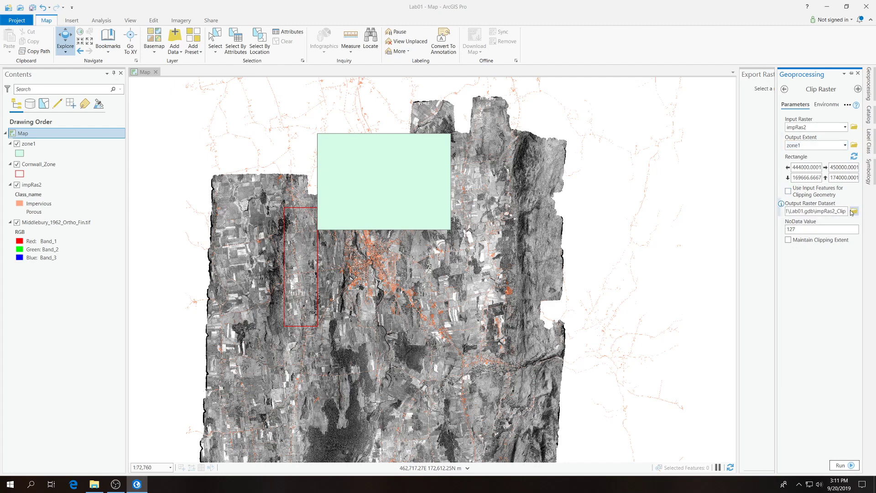
{"action": "left_click", "coordinate": [854, 211]}
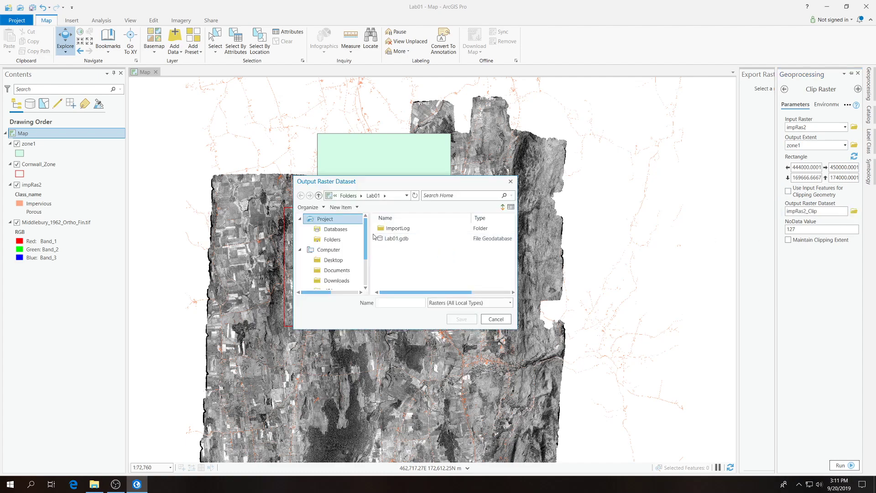
{"action": "left_click", "coordinate": [396, 197]}
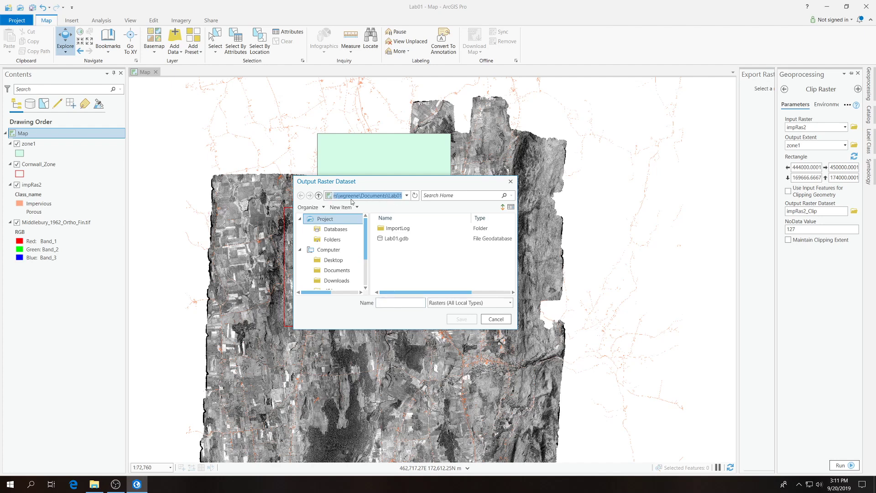
{"action": "left_click", "coordinate": [340, 195]}
{"action": "key", "text": "Left"}
{"action": "key", "text": "Left"}
{"action": "key", "text": "Left"}
{"action": "key", "text": "Left"}
{"action": "key", "text": "Left"}
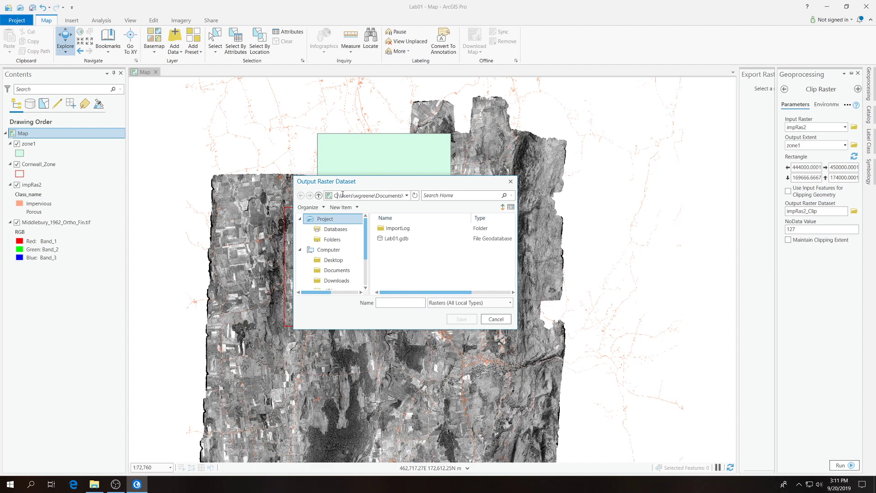
{"action": "type", "text": "Lab01"}
Save the output raster as imp_z1_62 in the Lab01.gdb geodatabase and run the clip.
{"action": "double_click", "coordinate": [396, 239]}
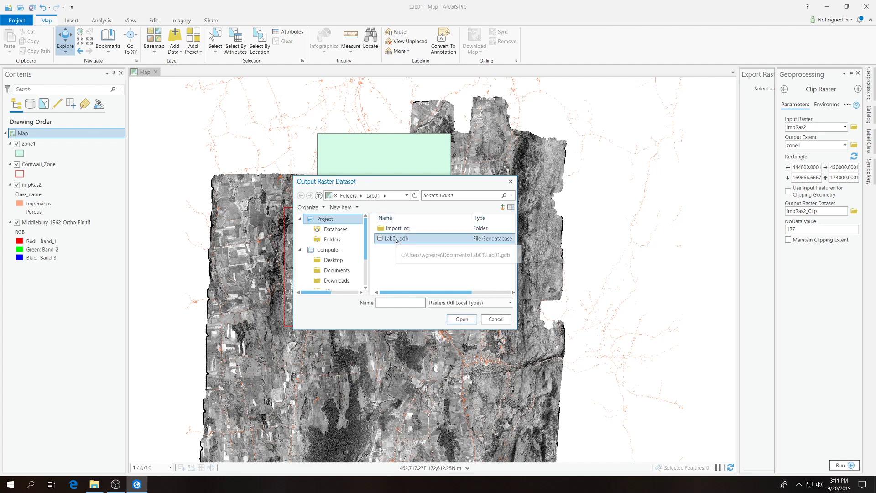
{"action": "left_click", "coordinate": [401, 302]}
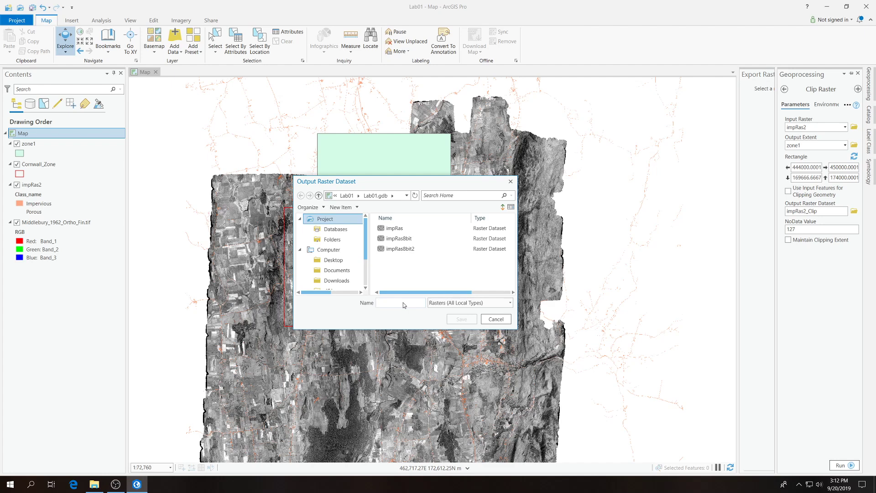
{"action": "type", "text": "im"}
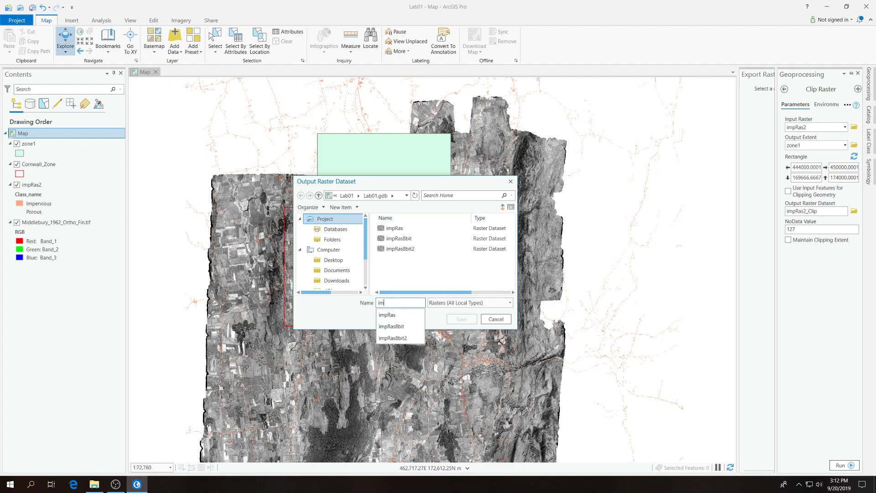
{"action": "type", "text": "p_"}
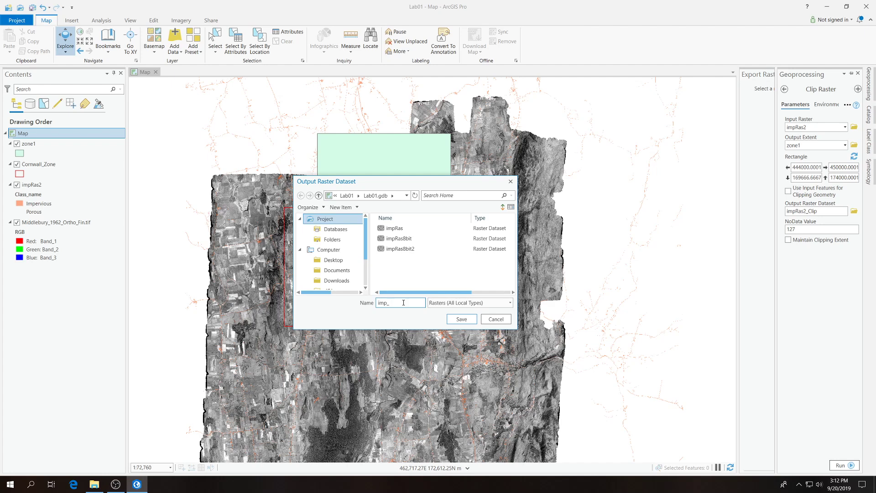
{"action": "type", "text": "z1_"}
{"action": "type", "text": "62"}
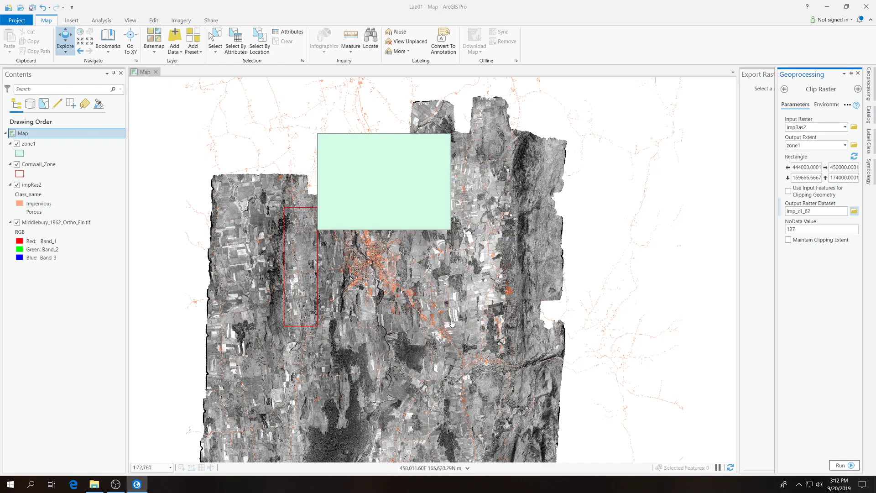
{"action": "left_click", "coordinate": [450, 322]}
{"action": "left_click", "coordinate": [845, 466]}
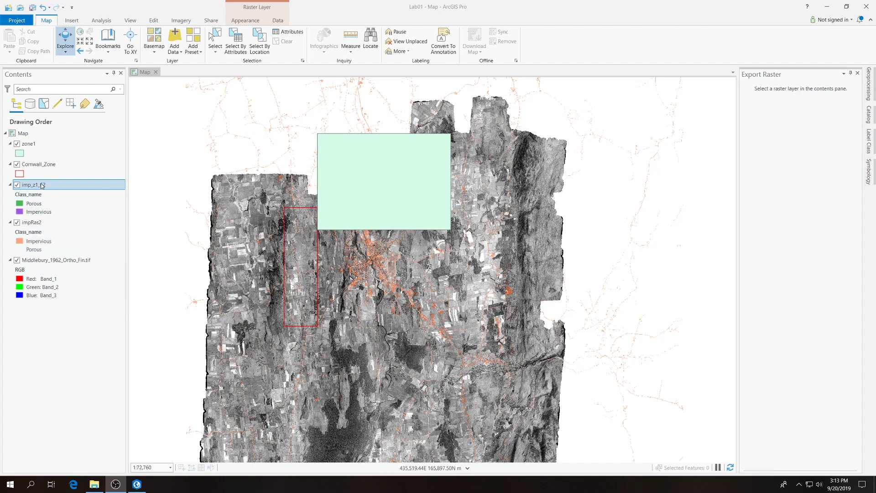
Remove the zone1 layer from the map.
{"action": "right_click", "coordinate": [32, 145]}
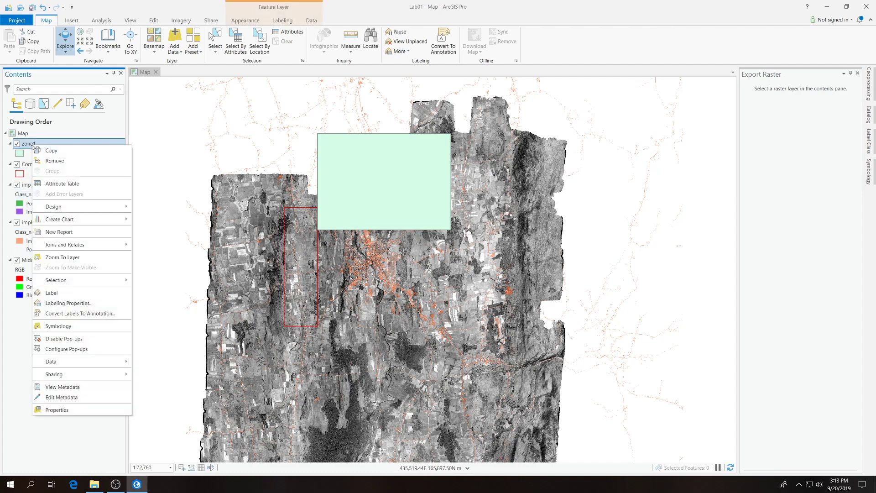
{"action": "left_click", "coordinate": [49, 161]}
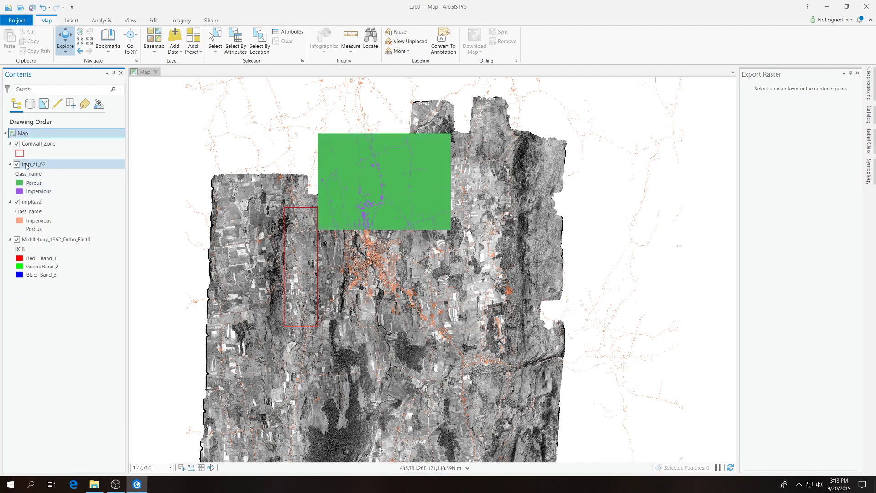
Toggle the visibility of imp_z1_62 off and back on, and remove the impRas2 layer from the map.
{"action": "left_click", "coordinate": [17, 164]}
{"action": "left_click", "coordinate": [17, 164]}
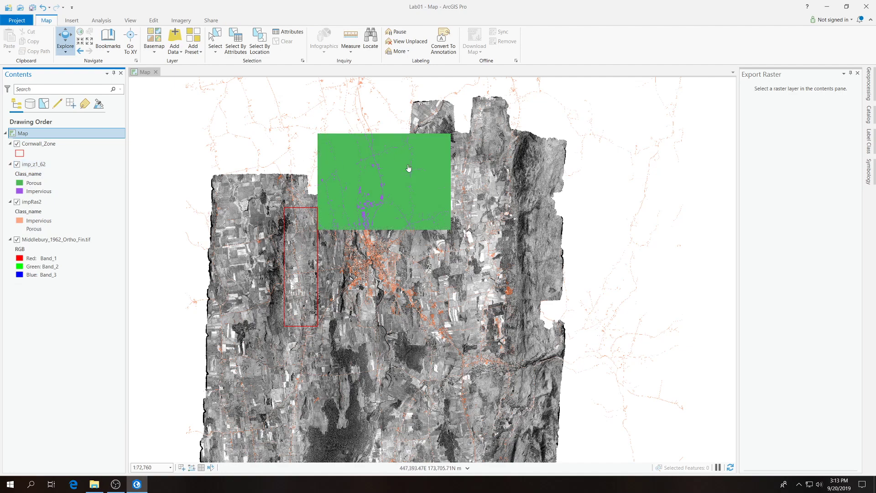
{"action": "right_click", "coordinate": [35, 204]}
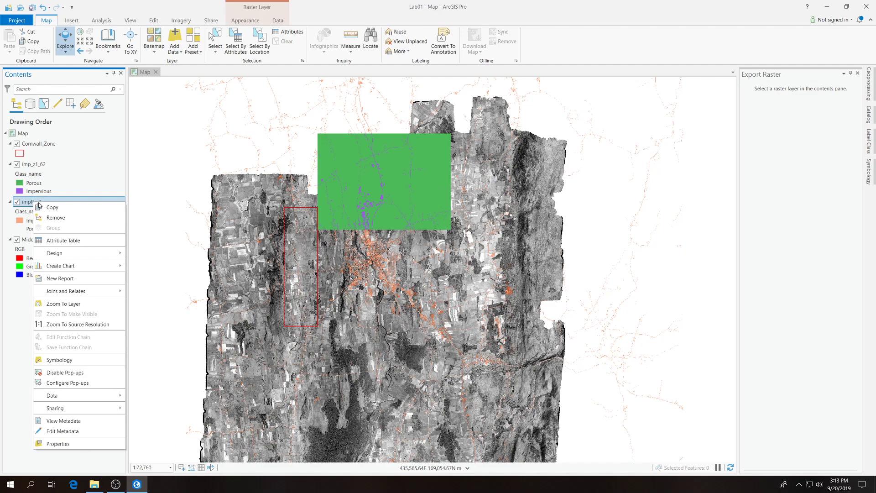
{"action": "left_click", "coordinate": [51, 218]}
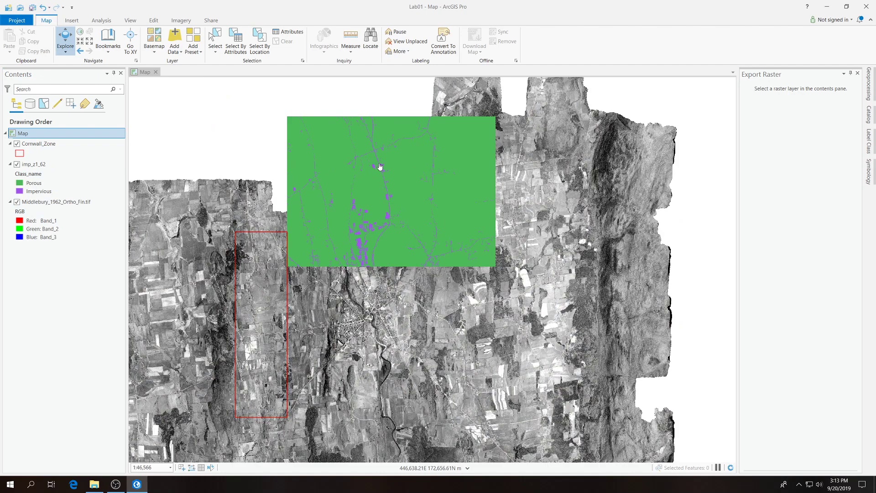
Set the Porous class of the imp_z1_62 layer to no color.
{"action": "scroll", "coordinate": [379, 167], "scroll_direction": "up", "scroll_amount": 2}
{"action": "left_click_drag", "start_coordinate": [377, 168], "coordinate": [386, 235]}
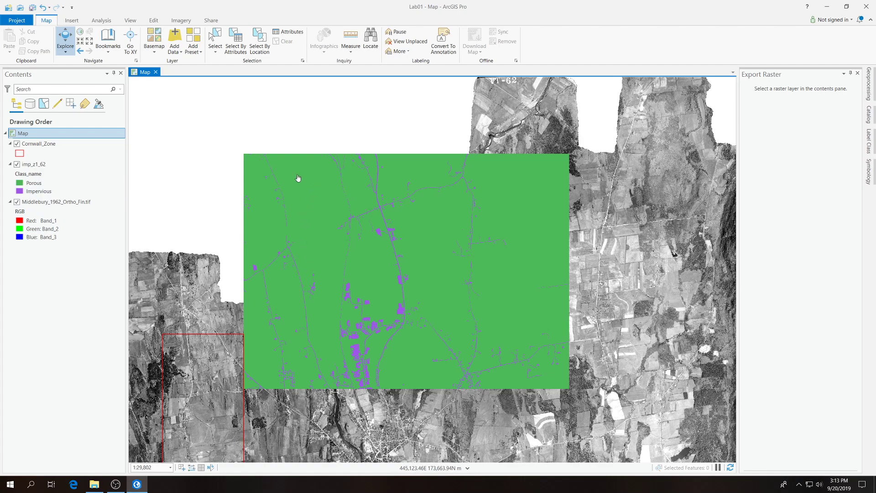
{"action": "left_click", "coordinate": [22, 186]}
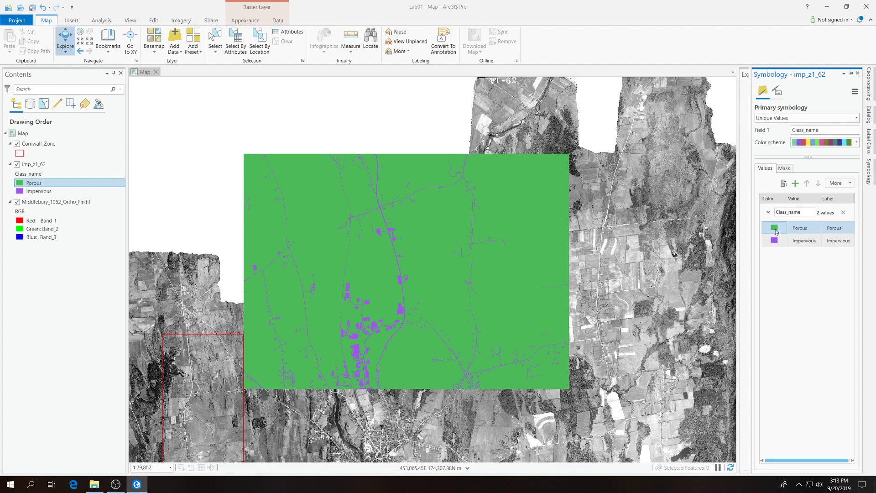
{"action": "left_click", "coordinate": [774, 230]}
{"action": "left_click", "coordinate": [781, 195]}
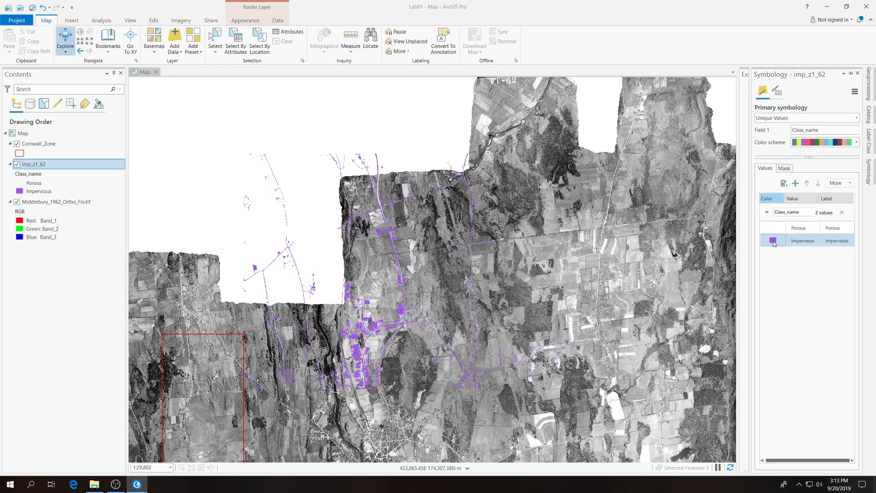
Set the Impervious class color of imp_z1_62 to 50% transparency and inspect the overlay against the 1962 orthophoto.
{"action": "left_click", "coordinate": [779, 235]}
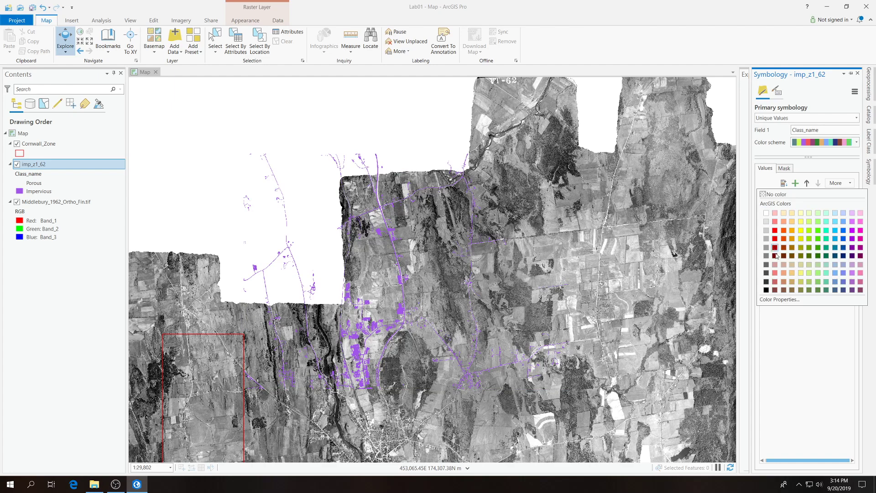
{"action": "left_click", "coordinate": [782, 299]}
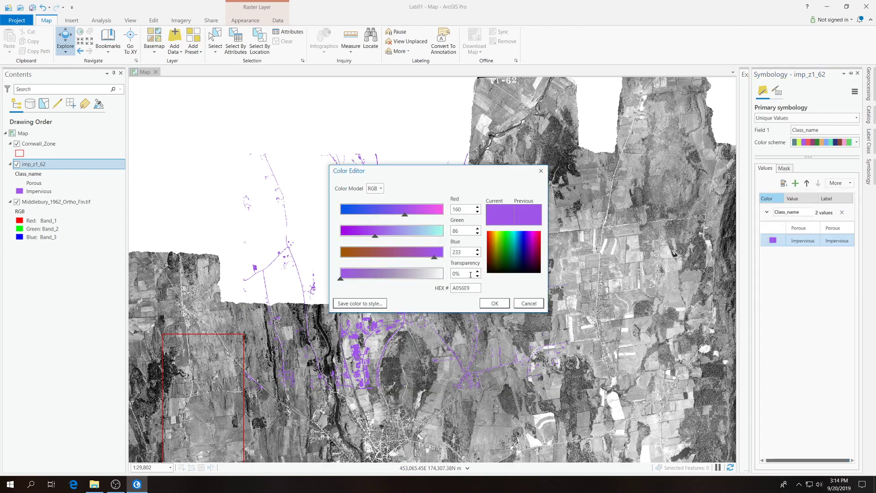
{"action": "left_click_drag", "start_coordinate": [471, 274], "coordinate": [446, 278]}
{"action": "type", "text": "50"}
{"action": "left_click", "coordinate": [495, 303]}
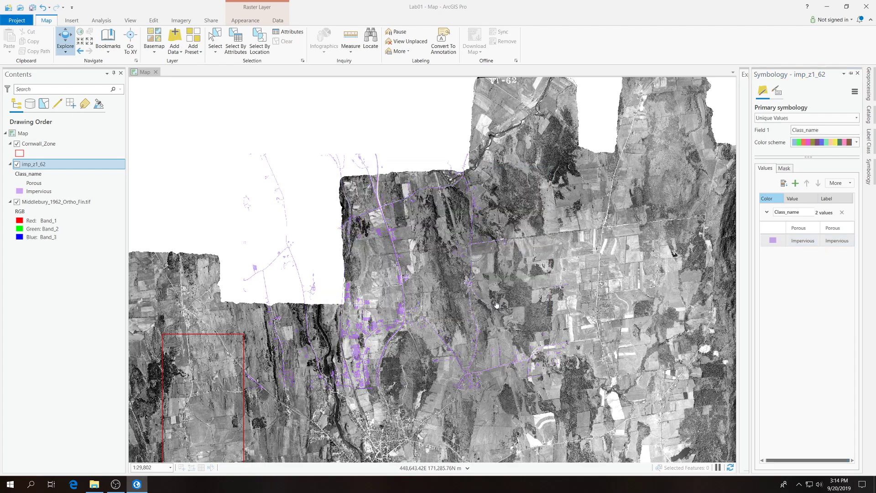
{"action": "scroll", "coordinate": [329, 338], "scroll_direction": "down", "scroll_amount": 6}
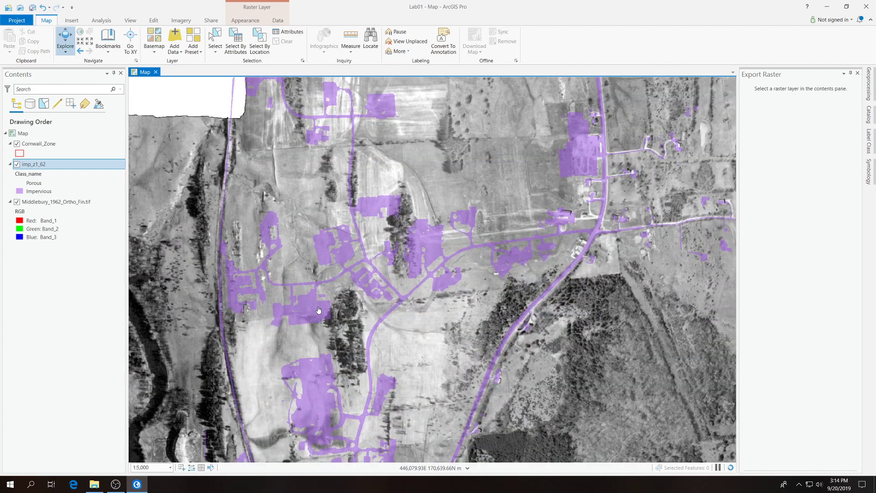
{"action": "scroll", "coordinate": [383, 282], "scroll_direction": "up", "scroll_amount": 3}
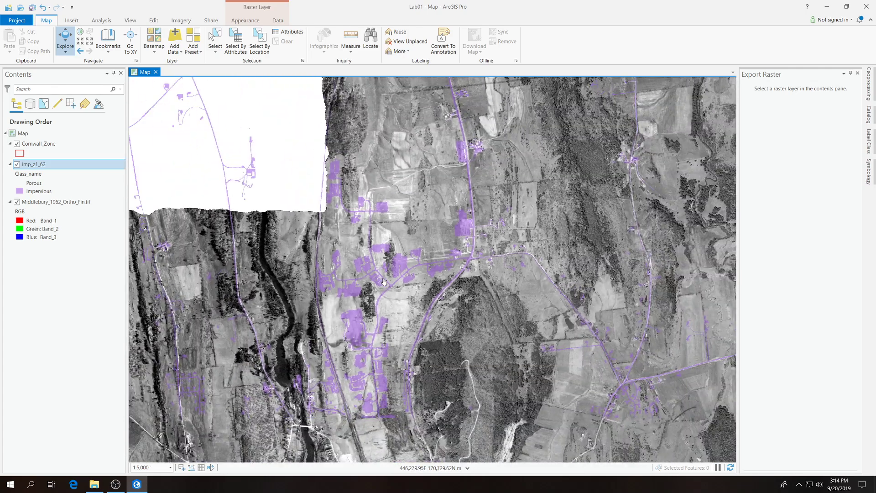
{"action": "scroll", "coordinate": [384, 282], "scroll_direction": "up", "scroll_amount": 4}
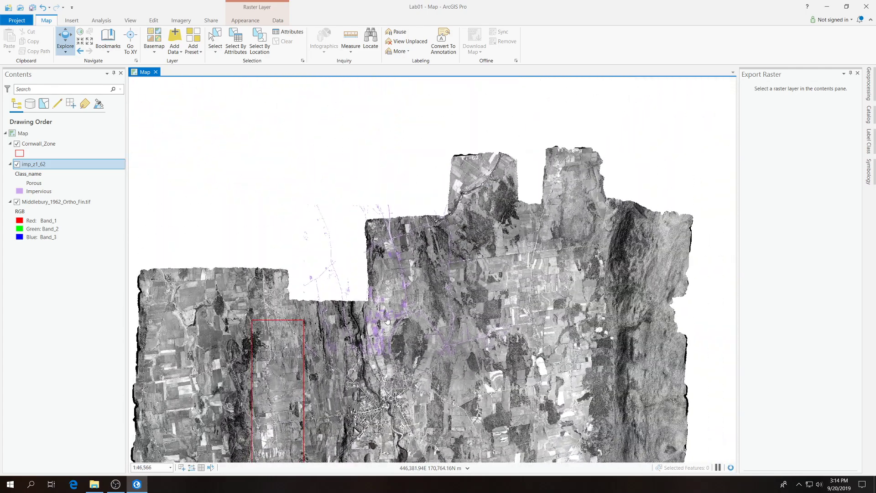